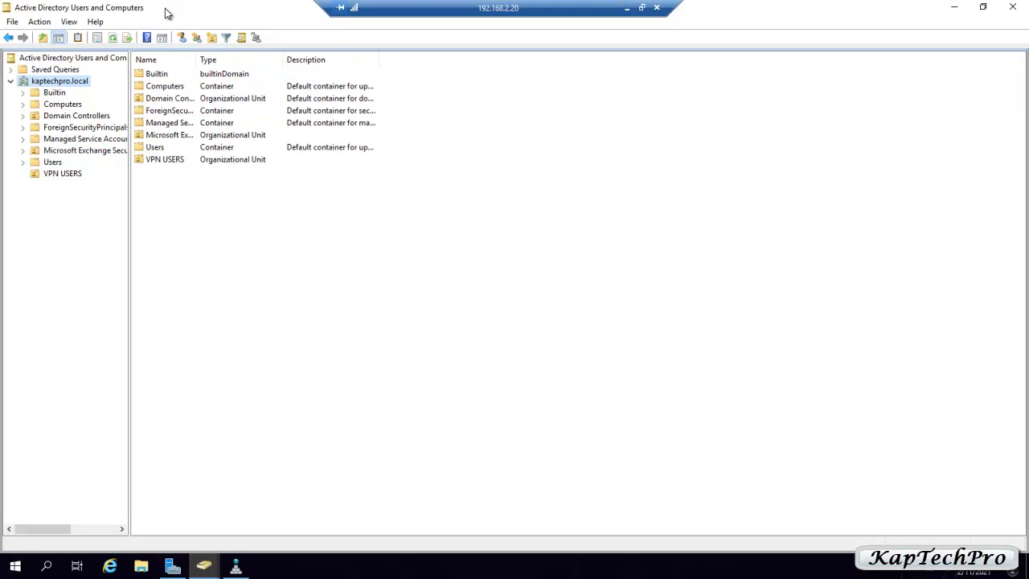
# Create an organizational unit named HR under the kaptechpro.local domain, keeping protection from accidental deletion on
pyautogui.rightClick(57, 82)
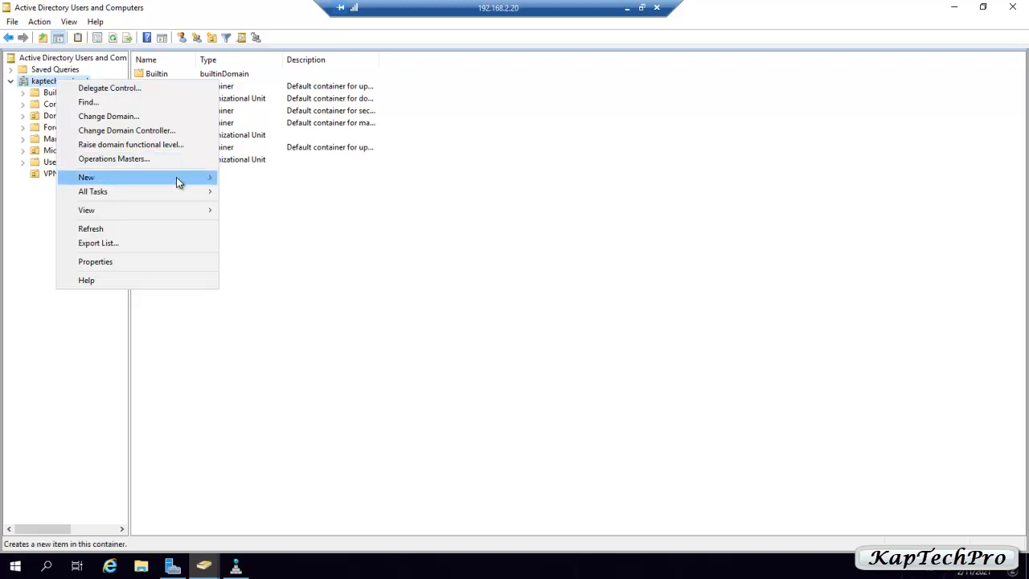
pyautogui.moveTo(178, 182)
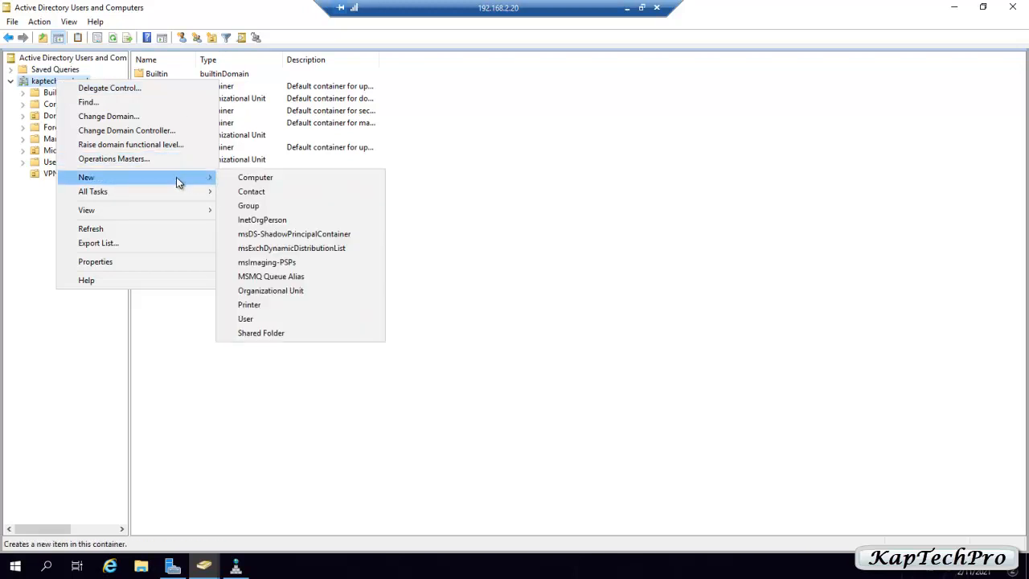
pyautogui.click(268, 291)
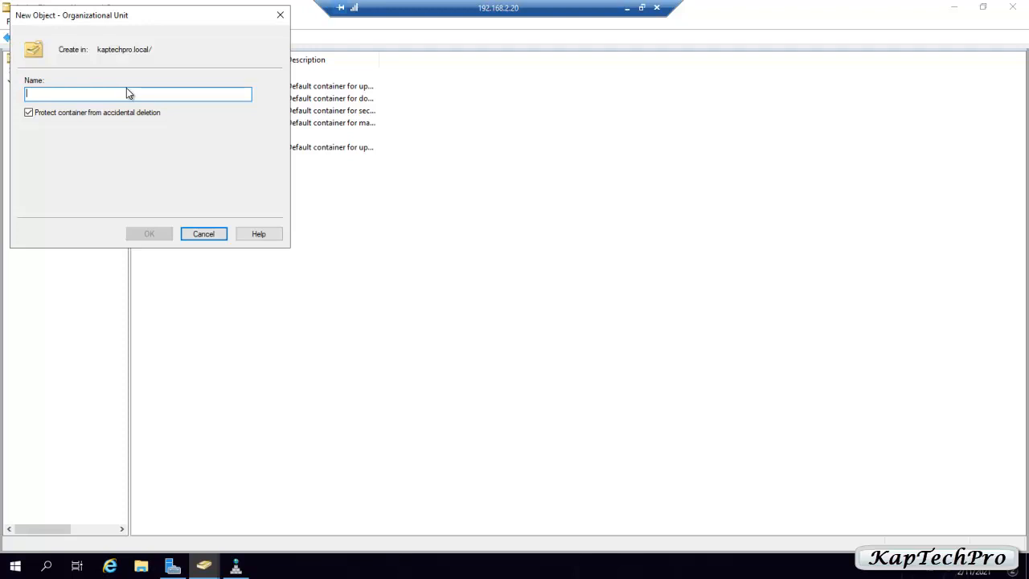
pyautogui.write('HR')
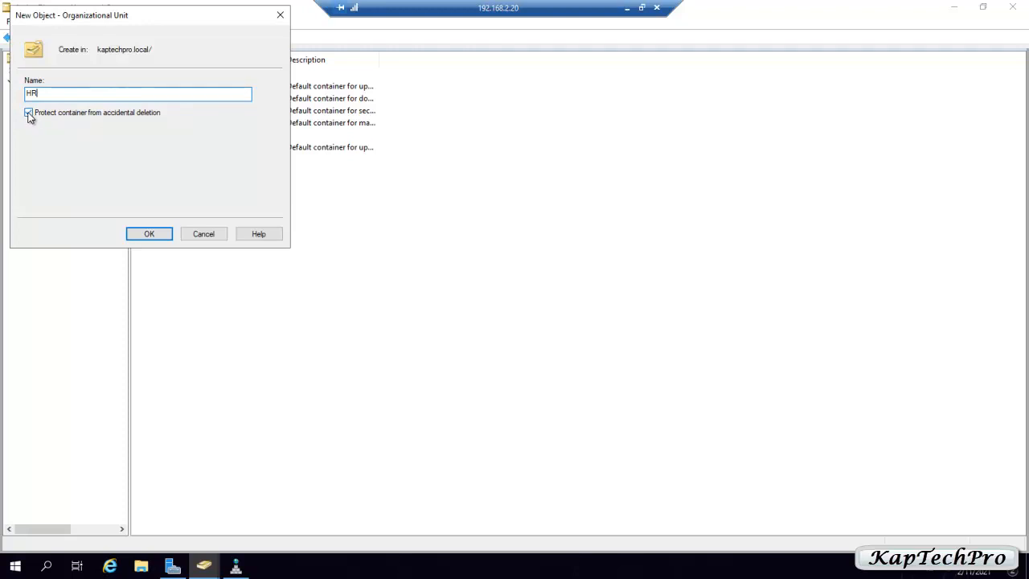
pyautogui.click(150, 235)
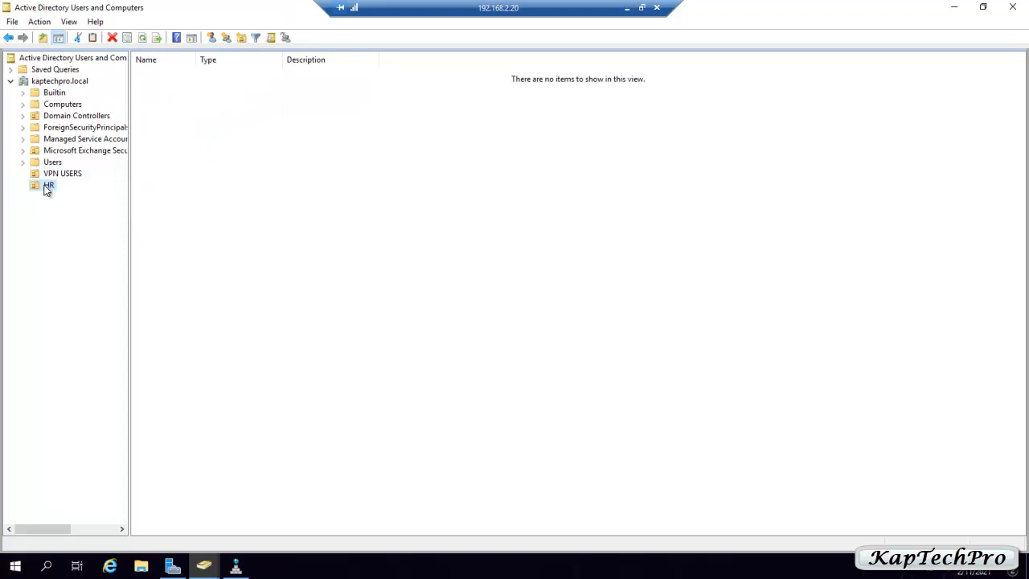
# Create an organizational unit named HELP DESK under the kaptechpro.local domain, protected from accidental deletion
pyautogui.rightClick(62, 84)
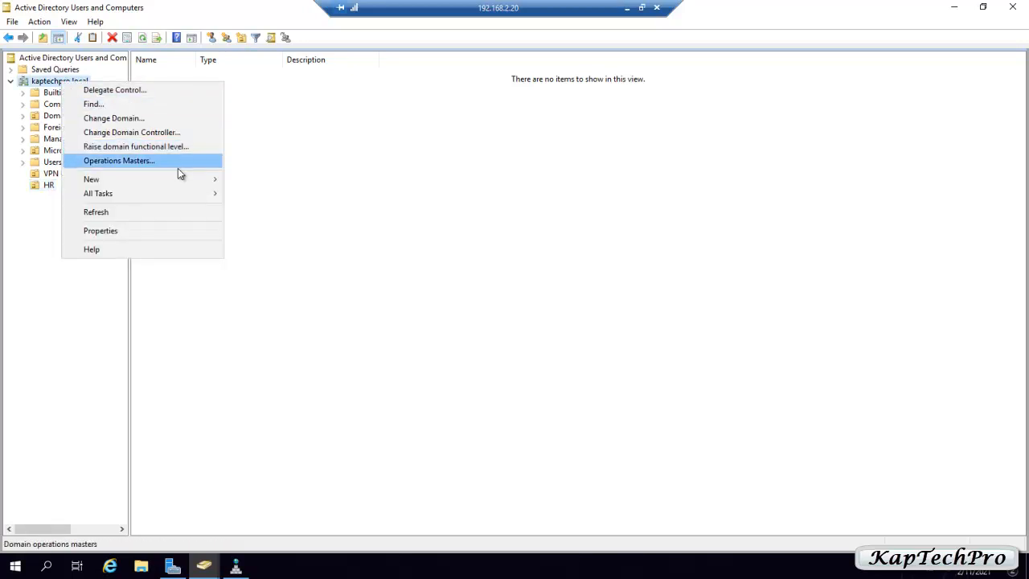
pyautogui.moveTo(175, 178)
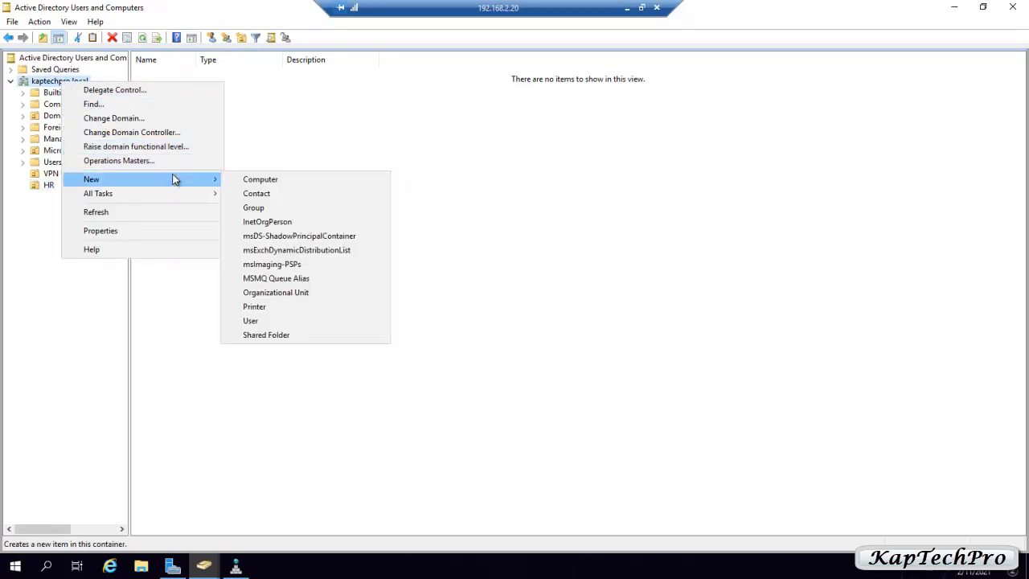
pyautogui.click(286, 295)
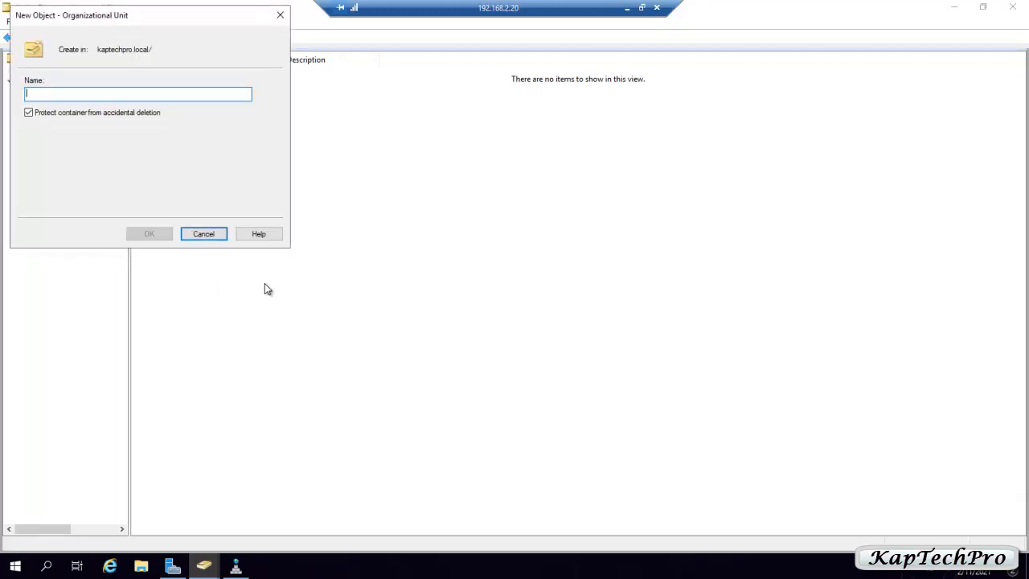
pyautogui.write('HELP DESK')
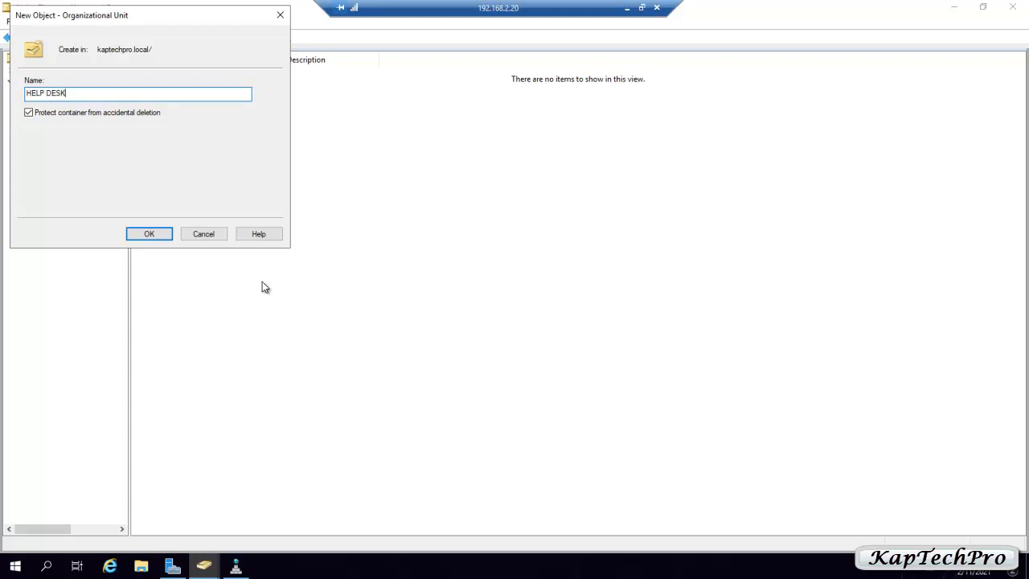
pyautogui.click(154, 238)
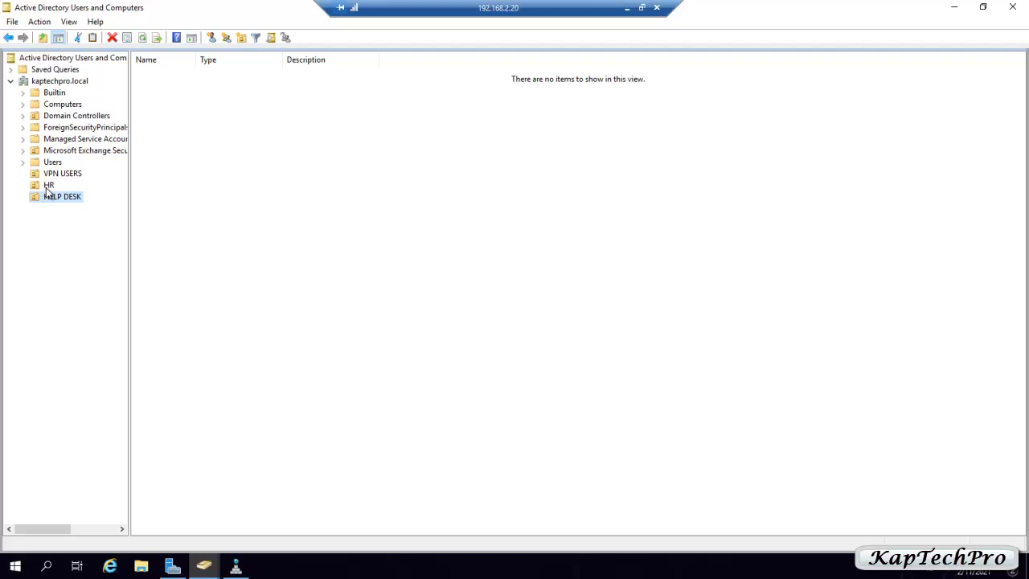
# Start a new user in the HR organizational unit and enter the user's first name and the matching logon name
pyautogui.rightClick(44, 187)
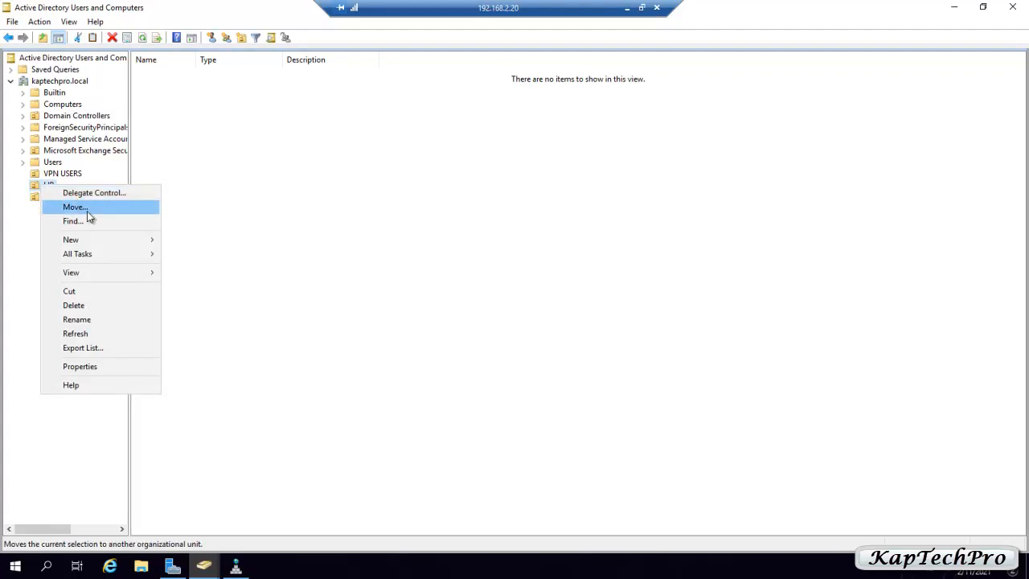
pyautogui.moveTo(91, 239)
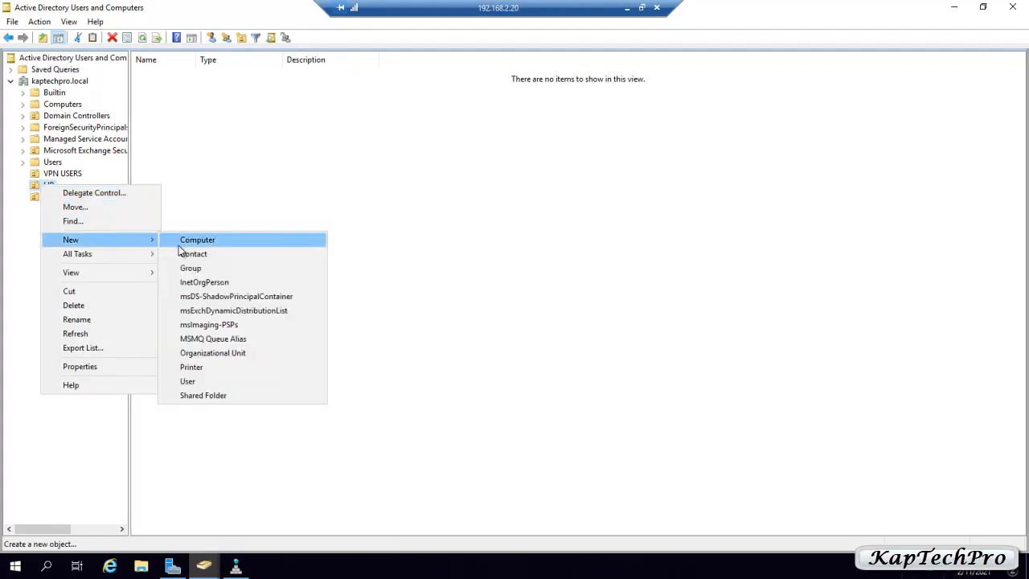
pyautogui.click(207, 383)
pyautogui.write('SHAWN')
pyautogui.press('Tab')
pyautogui.press('Tab')
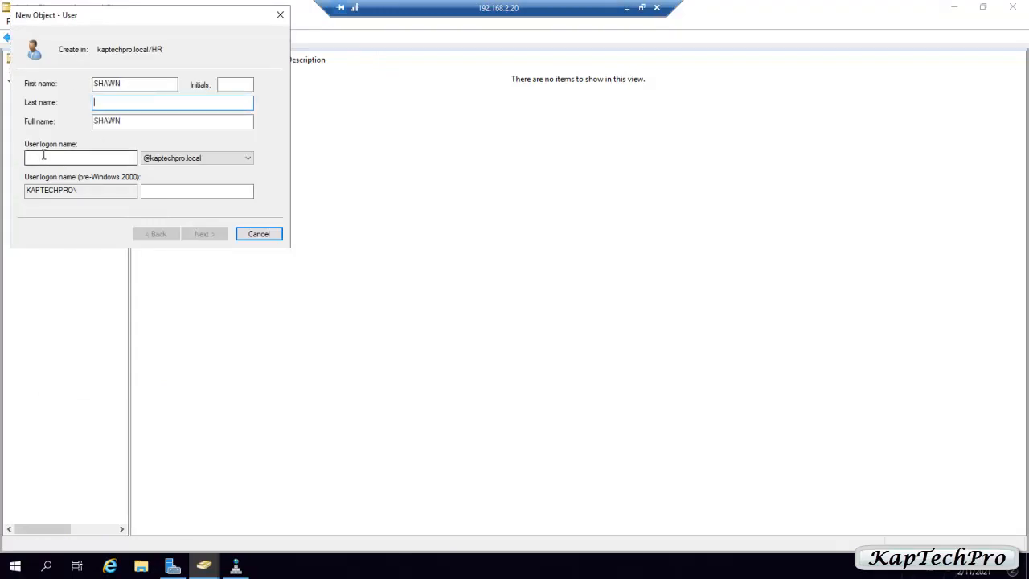
pyautogui.press('Tab')
pyautogui.press('Tab')
pyautogui.write('SHAWN')
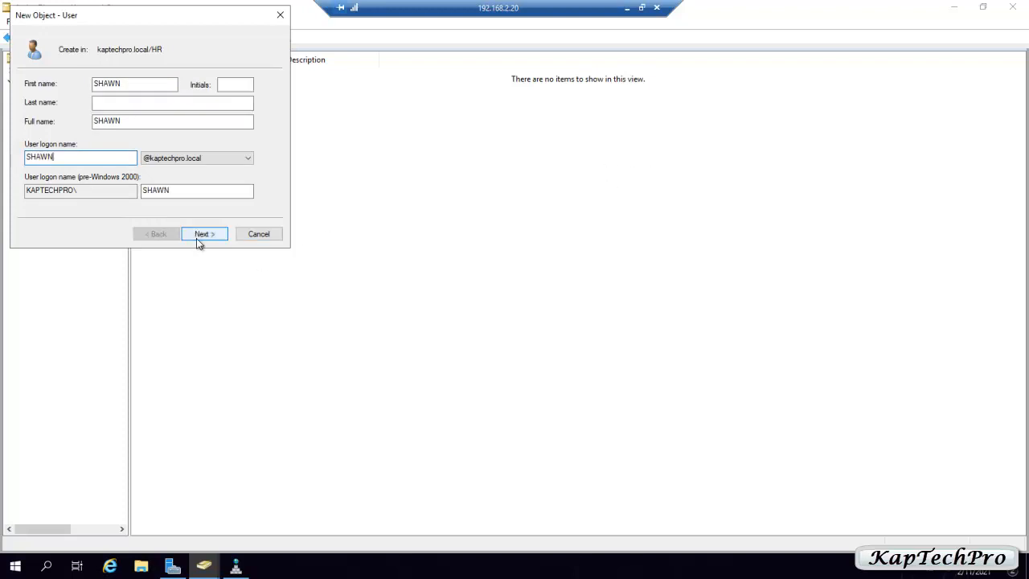
# Enter and confirm the account password, require no change at next logon, set user cannot change password and password never expires, and create the user
pyautogui.click(202, 234)
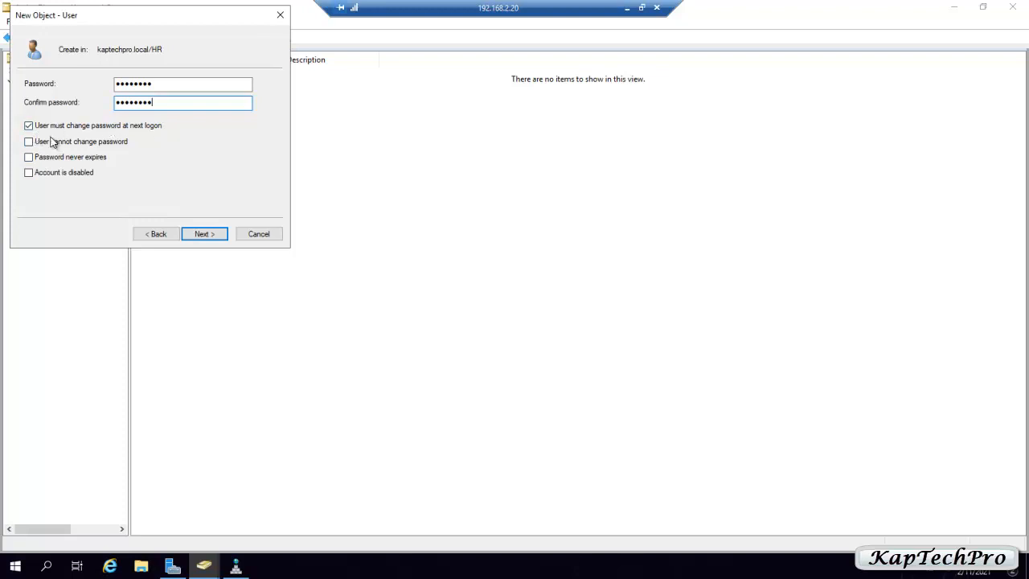
pyautogui.click(28, 127)
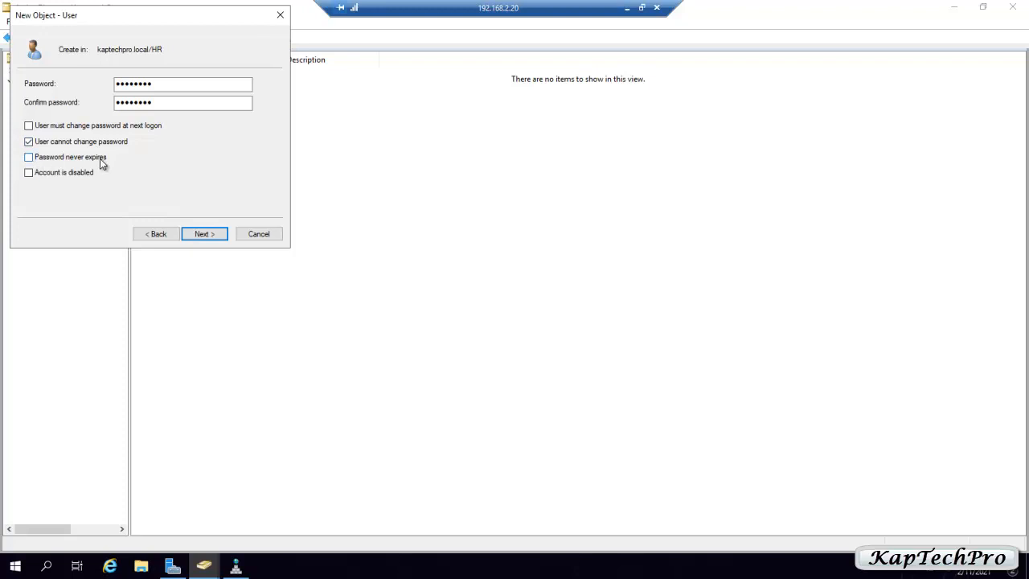
pyautogui.click(28, 160)
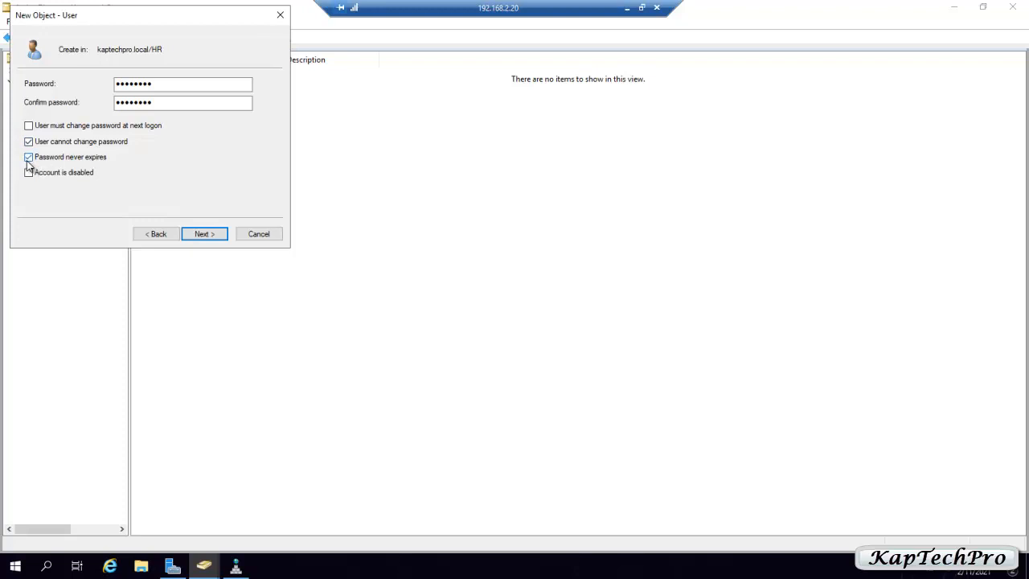
pyautogui.click(204, 237)
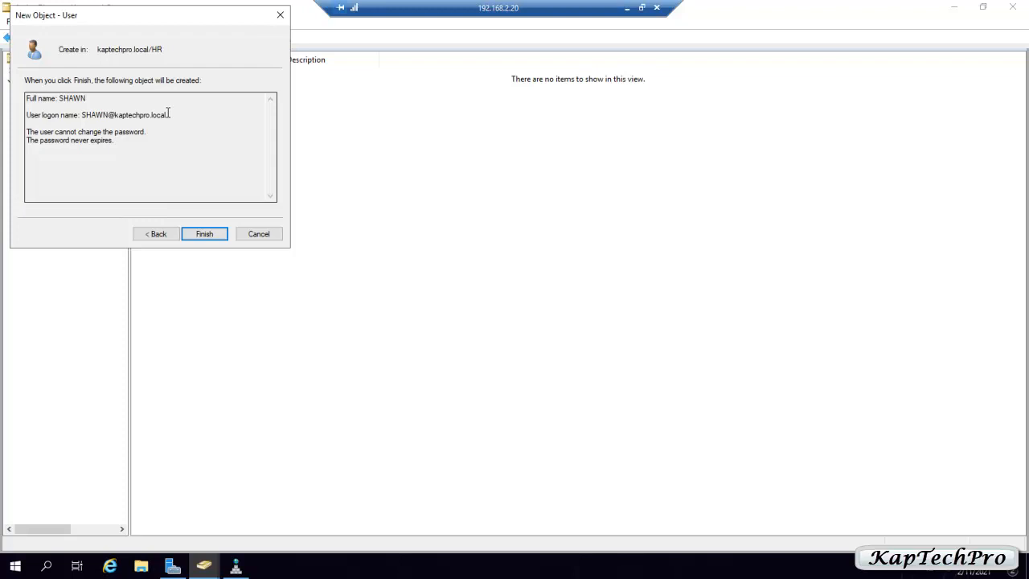
pyautogui.click(208, 232)
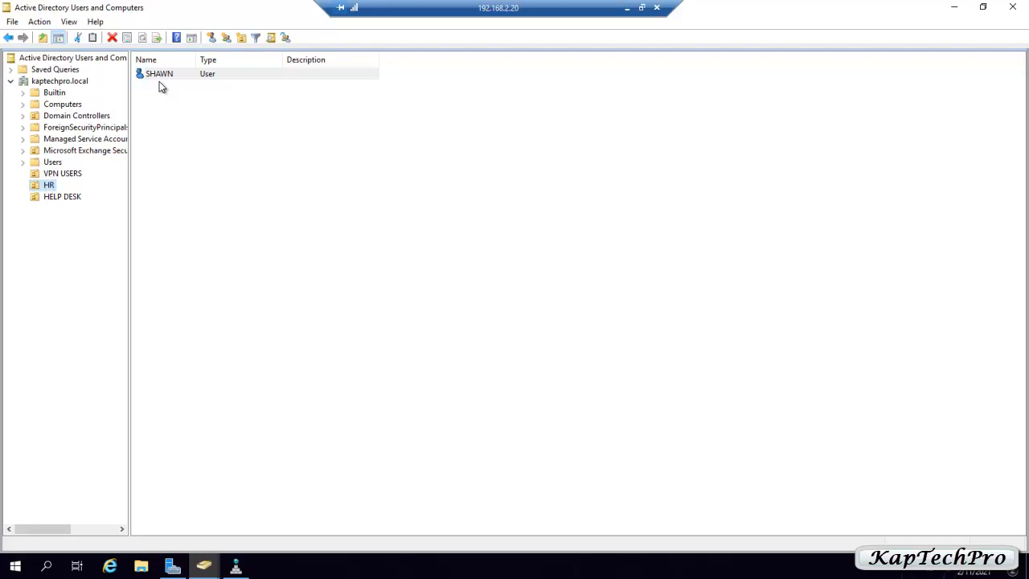
# Start a second new user in the HR organizational unit and fill in that user's first name and logon name
pyautogui.rightClick(46, 185)
pyautogui.moveTo(88, 238)
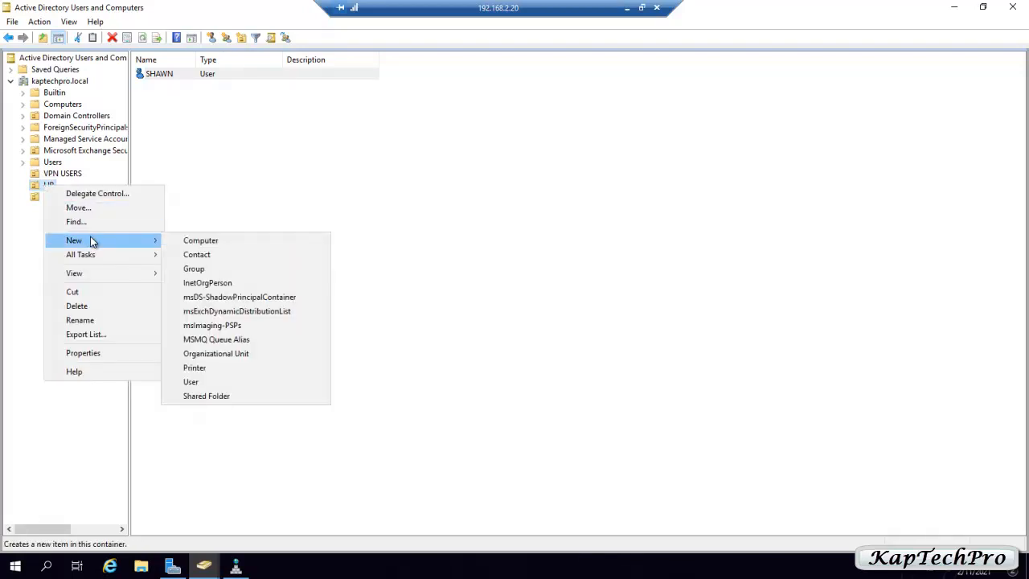
pyautogui.click(217, 381)
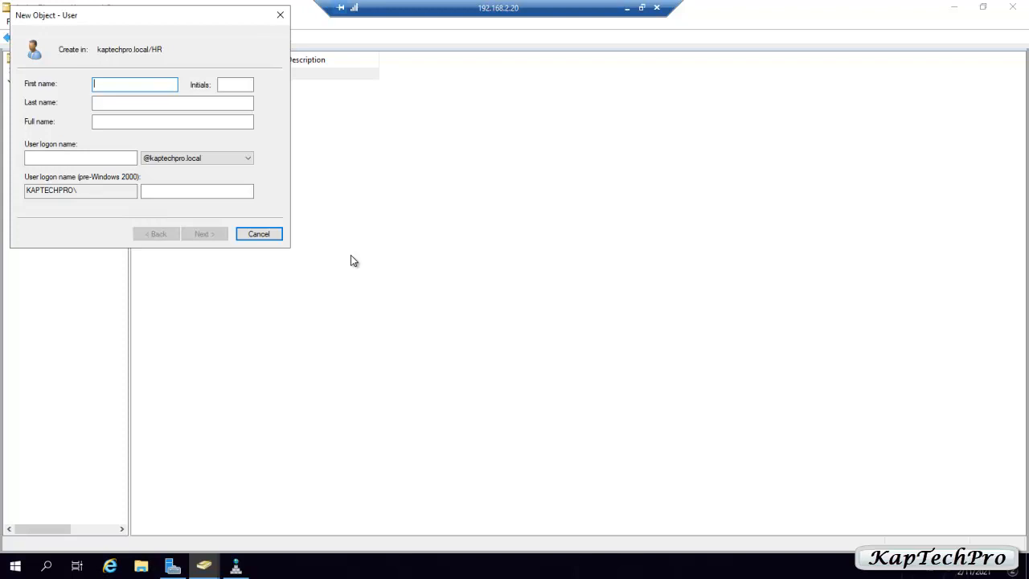
pyautogui.write('HARRY')
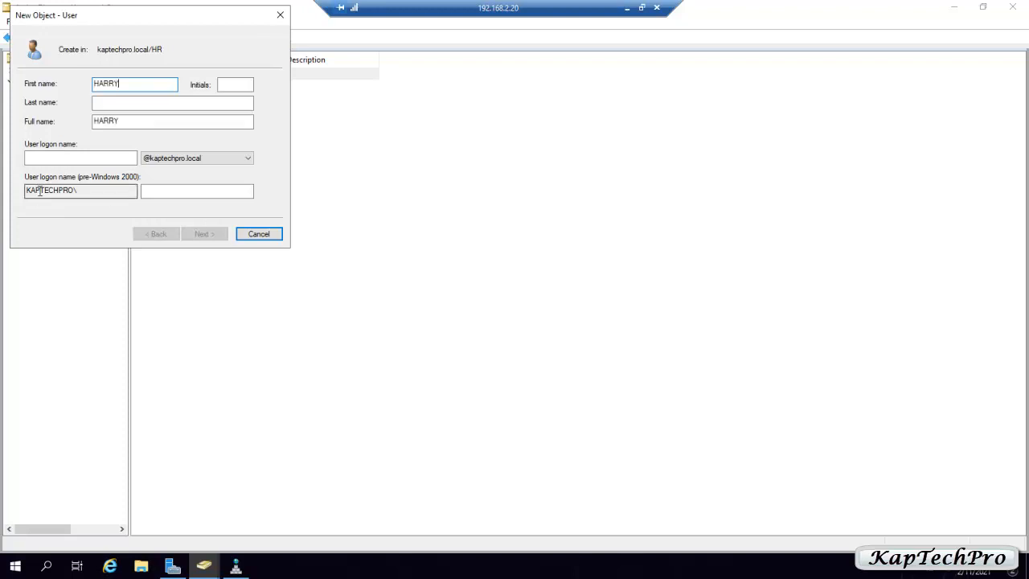
pyautogui.click(50, 158)
pyautogui.write('HARRY')
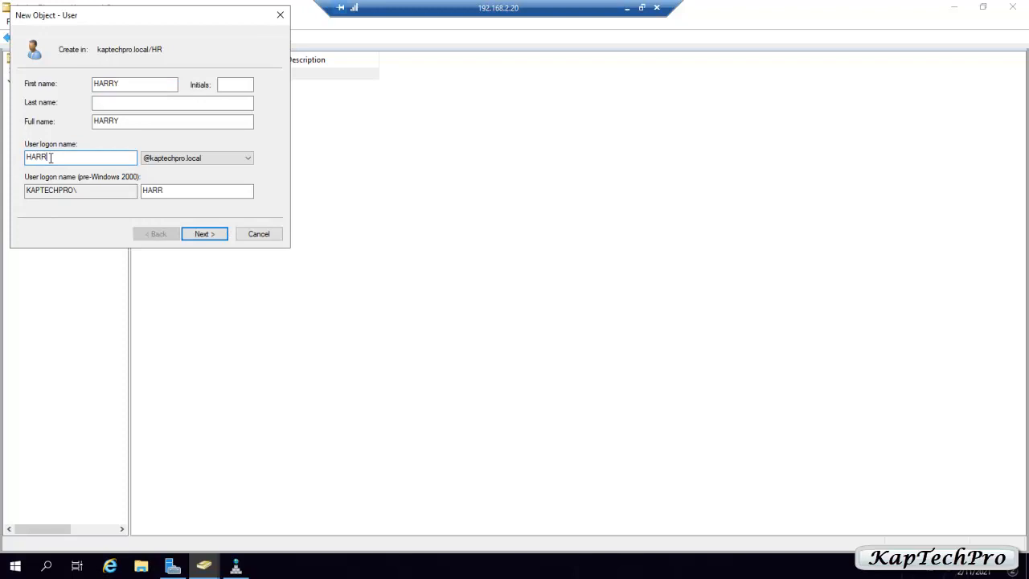
# Enter and confirm the second user's password, turn off the change at next logon, set user cannot change password, and create the account
pyautogui.click(211, 234)
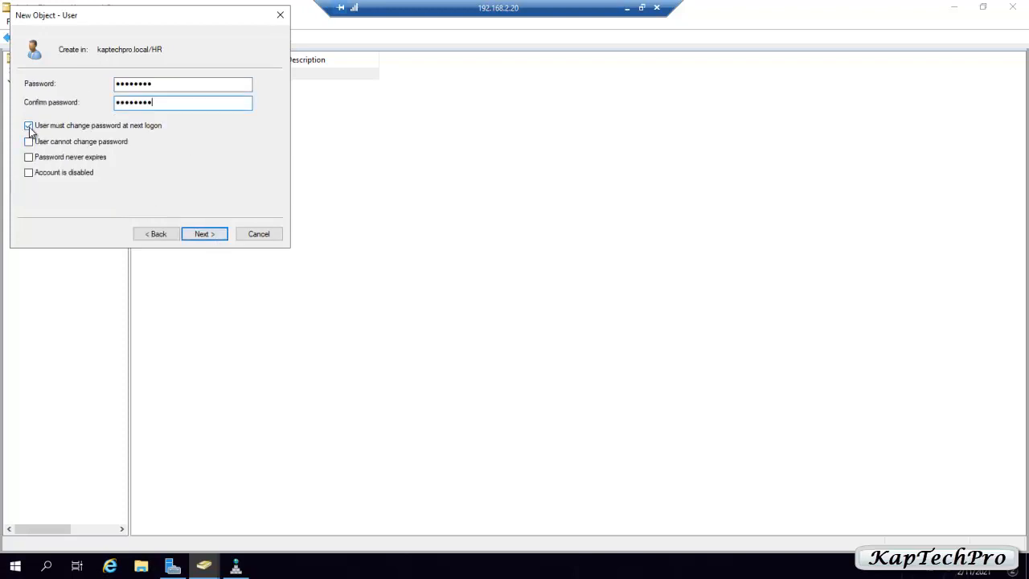
pyautogui.click(29, 129)
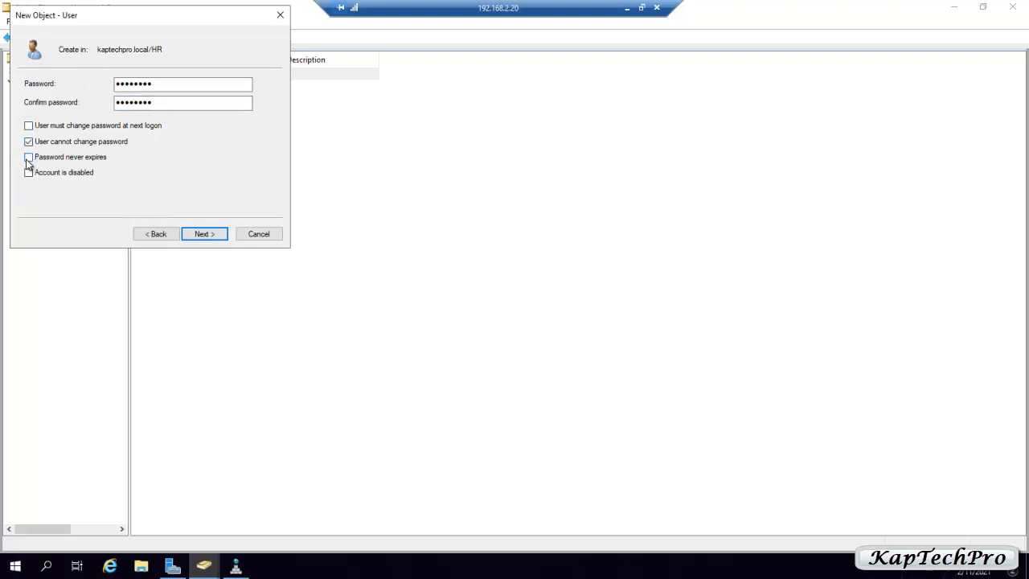
pyautogui.click(189, 234)
pyautogui.click(200, 233)
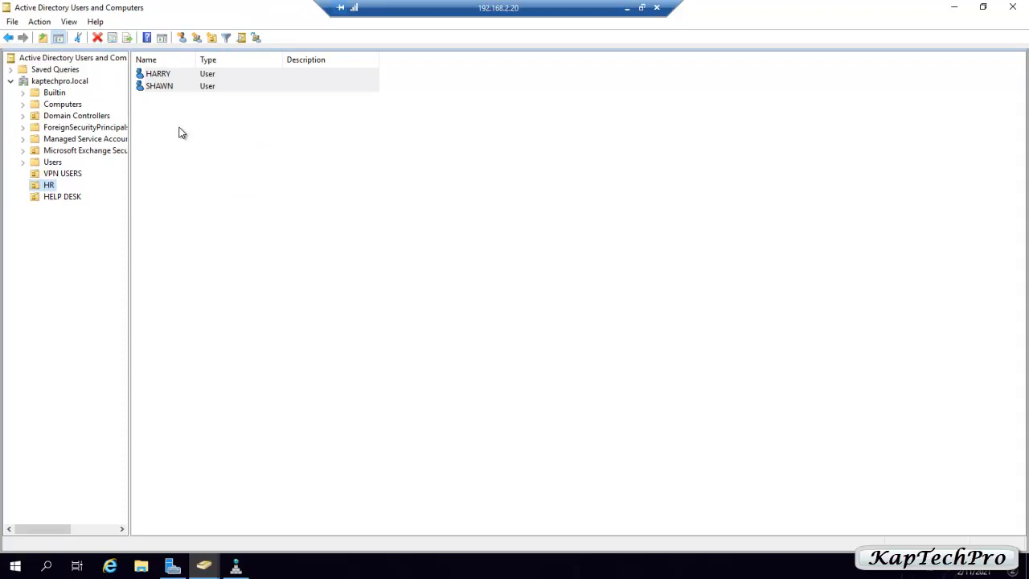
# View the users in the HELP DESK organizational unit, then return to the contents of HR
pyautogui.click(54, 200)
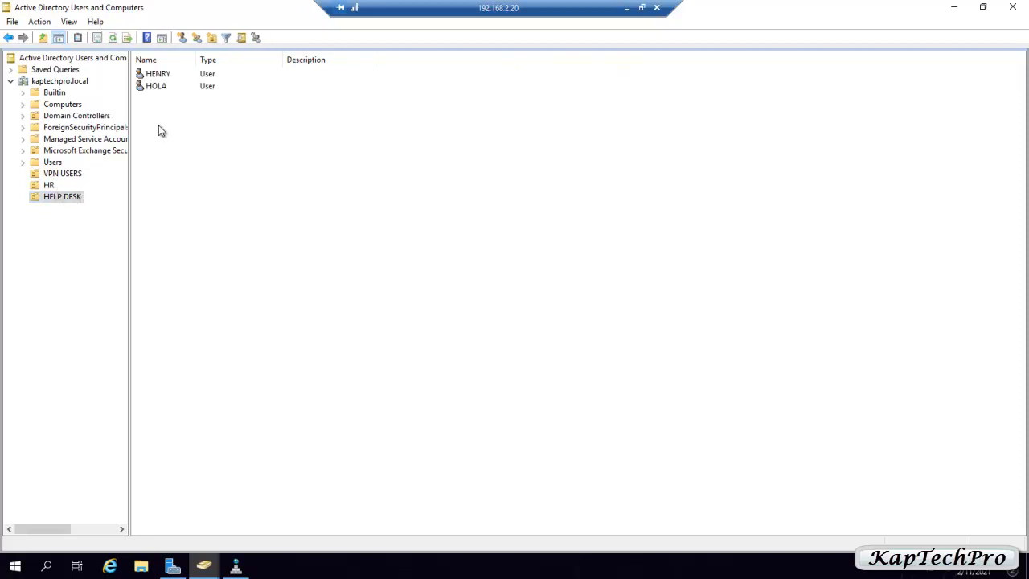
pyautogui.click(55, 196)
pyautogui.click(52, 187)
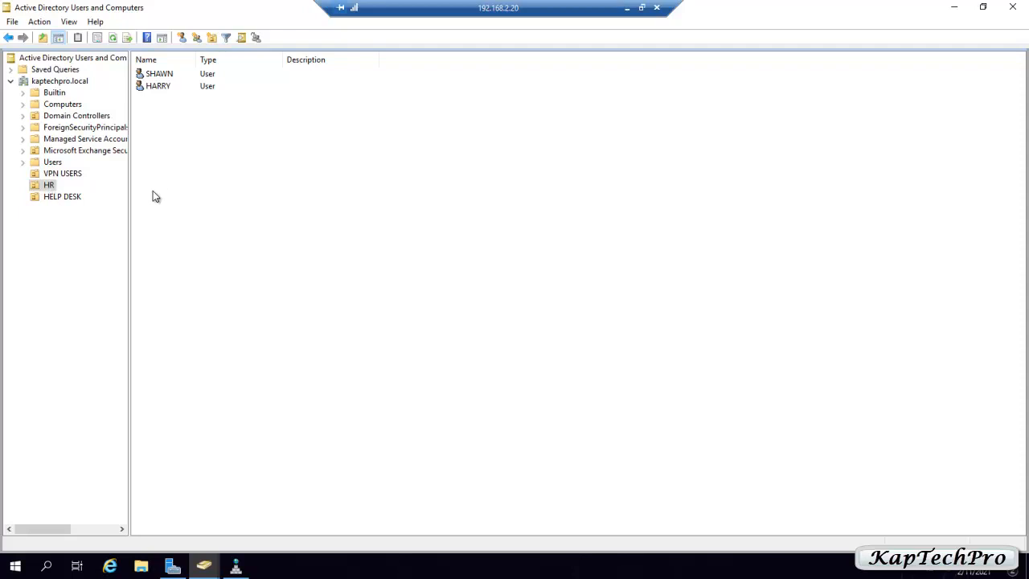
# Create a global security group named HR GROUP in the HR organizational unit
pyautogui.click(55, 189)
pyautogui.rightClick(56, 190)
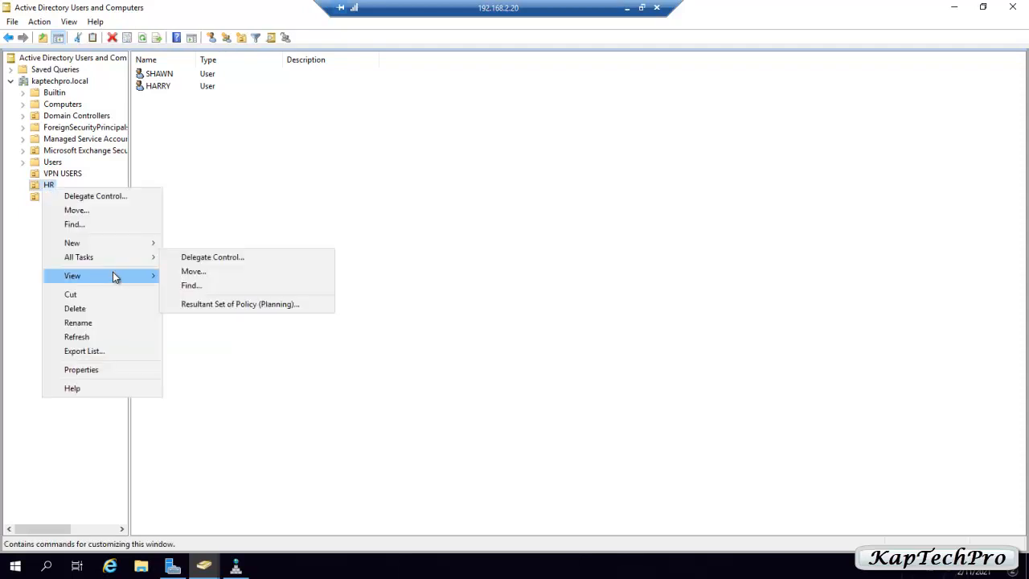
pyautogui.moveTo(111, 245)
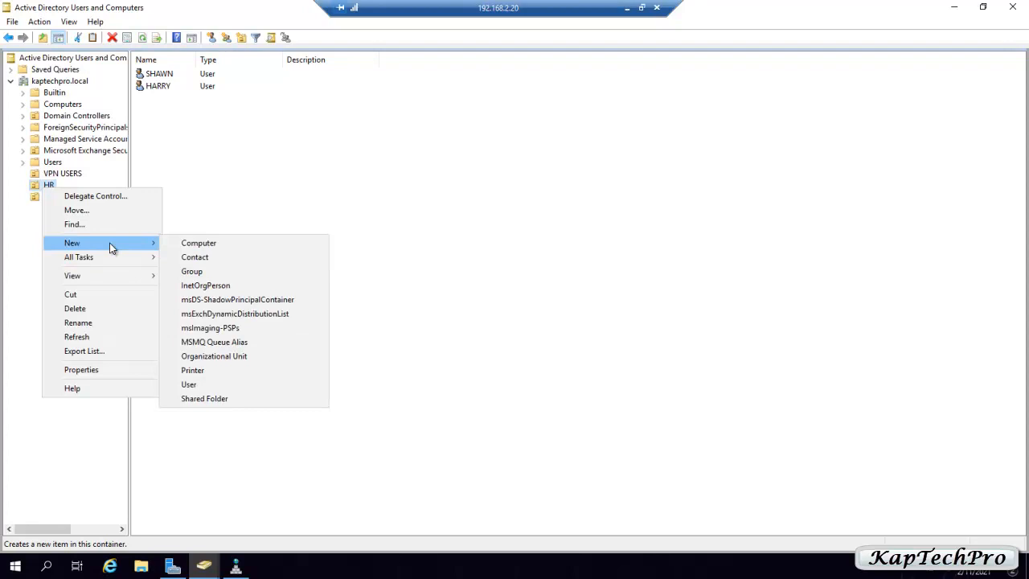
pyautogui.click(207, 276)
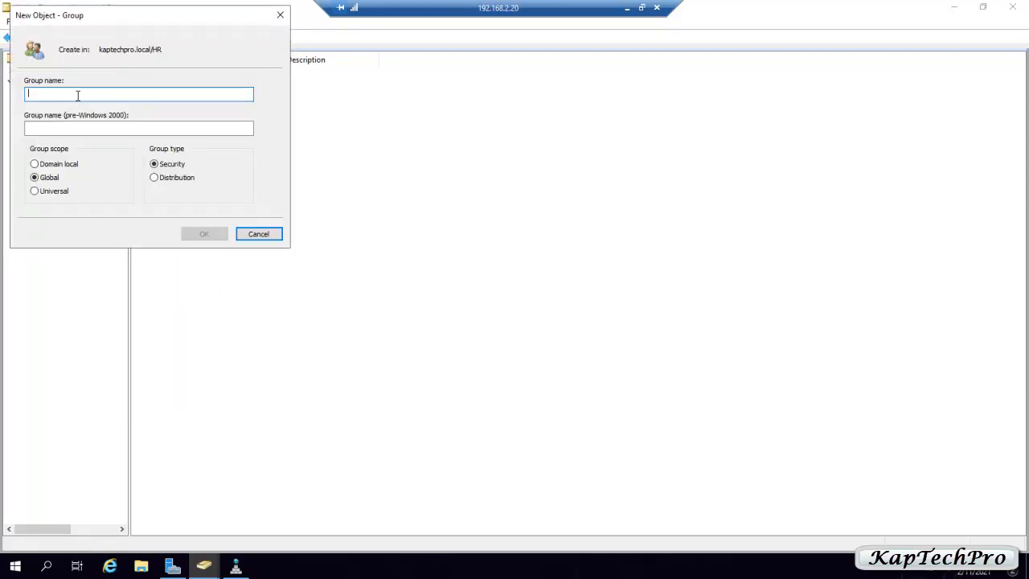
pyautogui.write('HR GROUP')
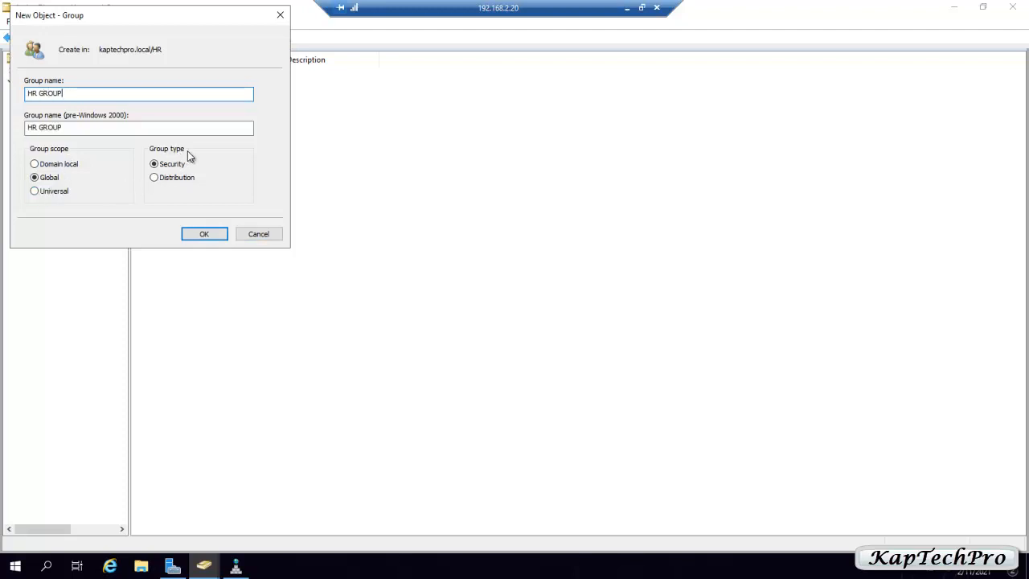
pyautogui.click(204, 234)
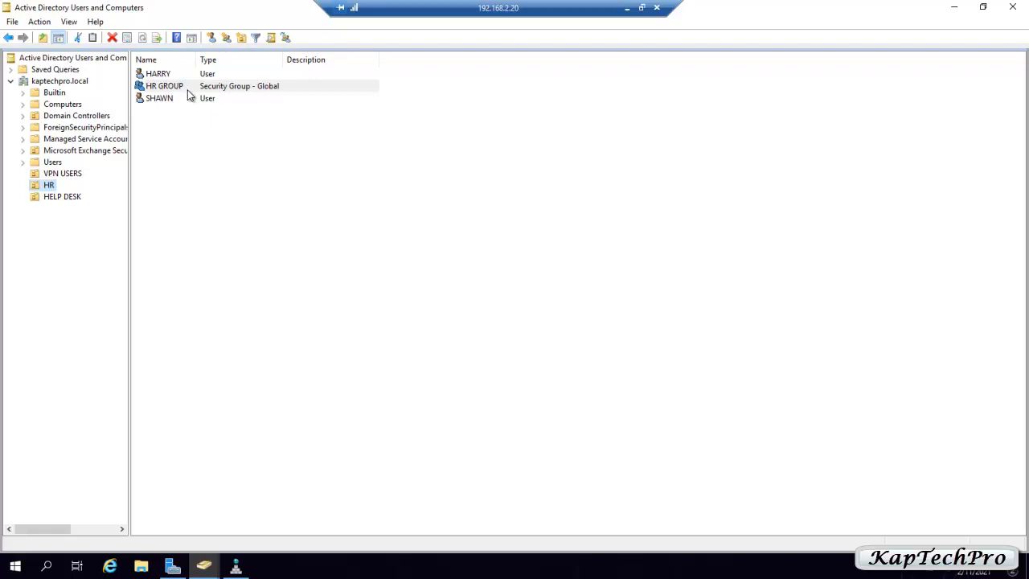
pyautogui.click(188, 90)
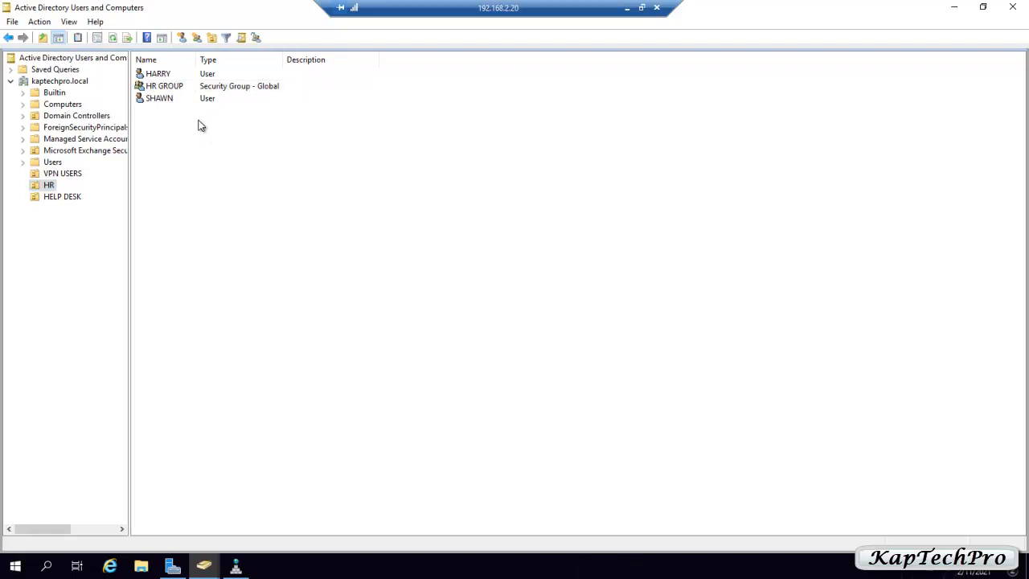
# Add the first user listed in the HR organizational unit to HR GROUP through the user's group membership properties
pyautogui.click(168, 76)
pyautogui.rightClick(166, 73)
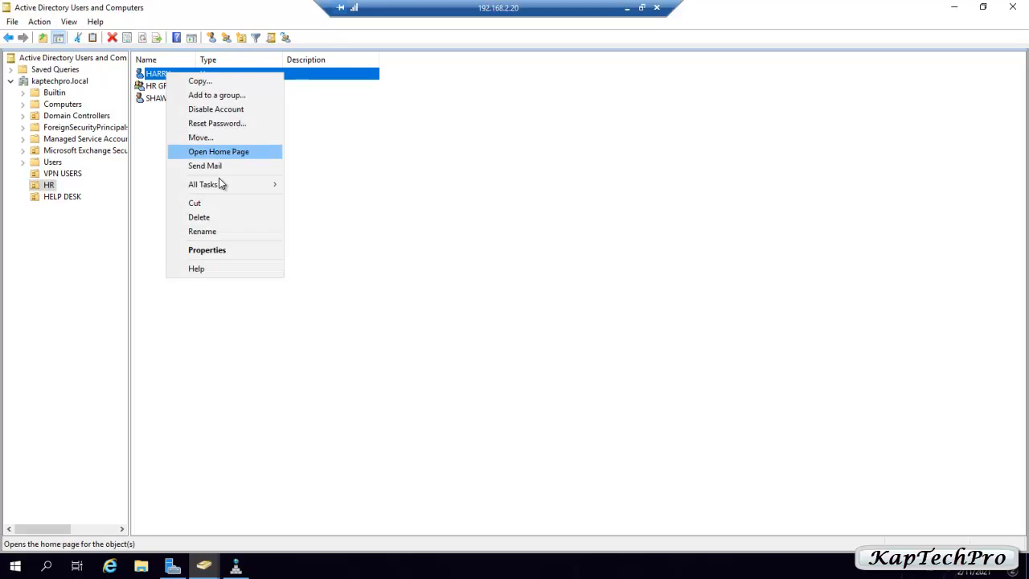
pyautogui.click(213, 250)
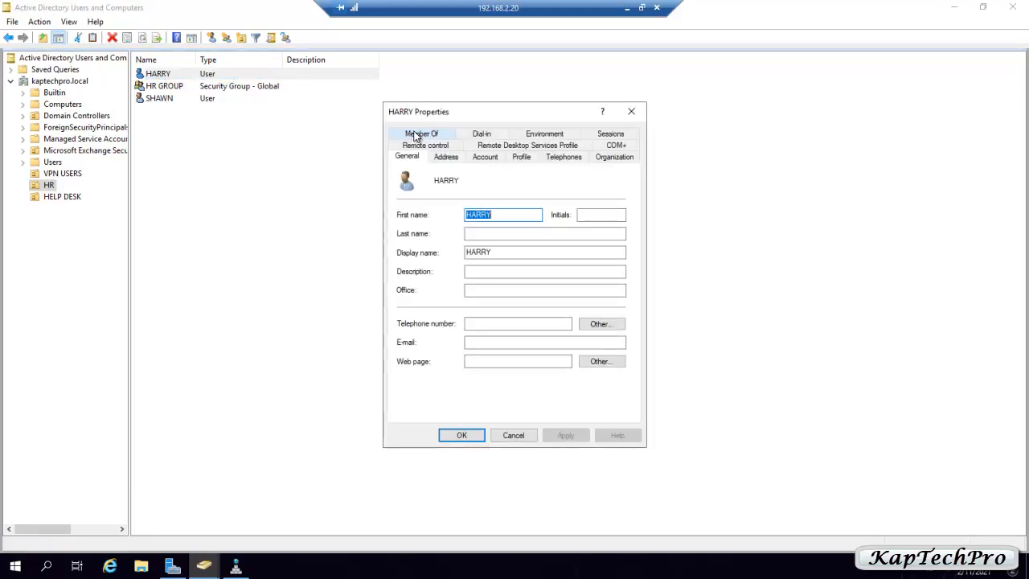
pyautogui.click(415, 134)
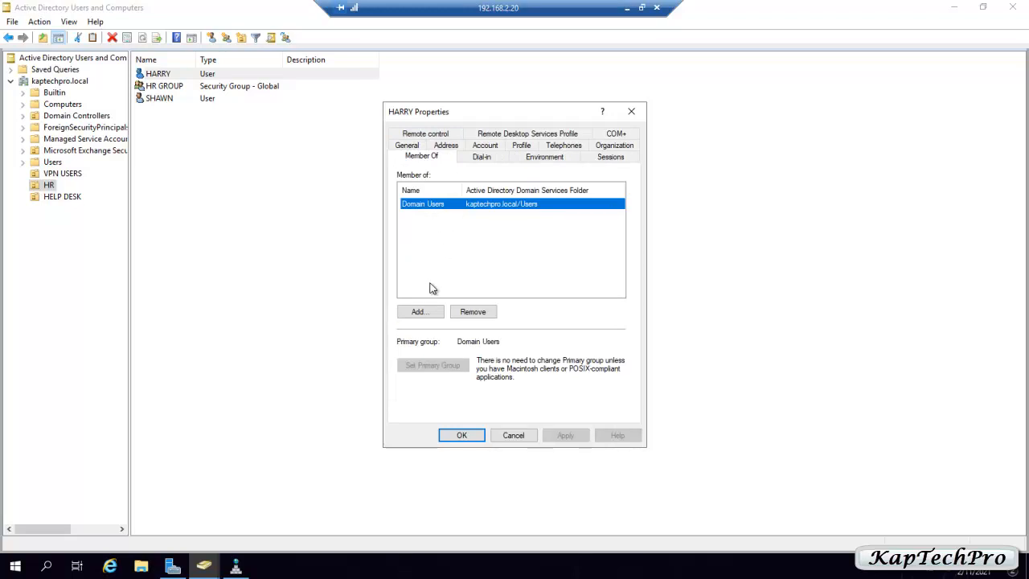
pyautogui.click(419, 315)
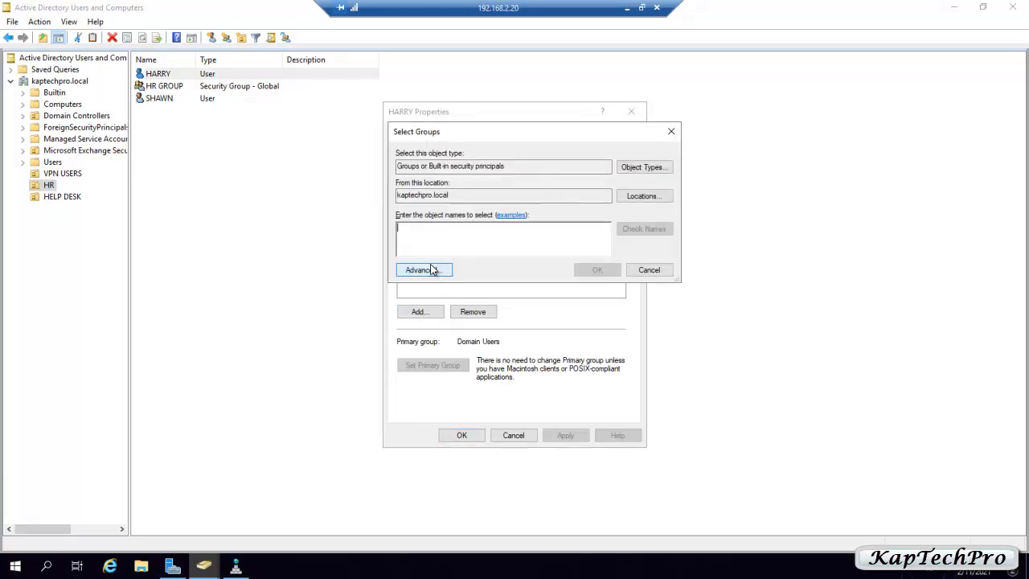
pyautogui.click(423, 270)
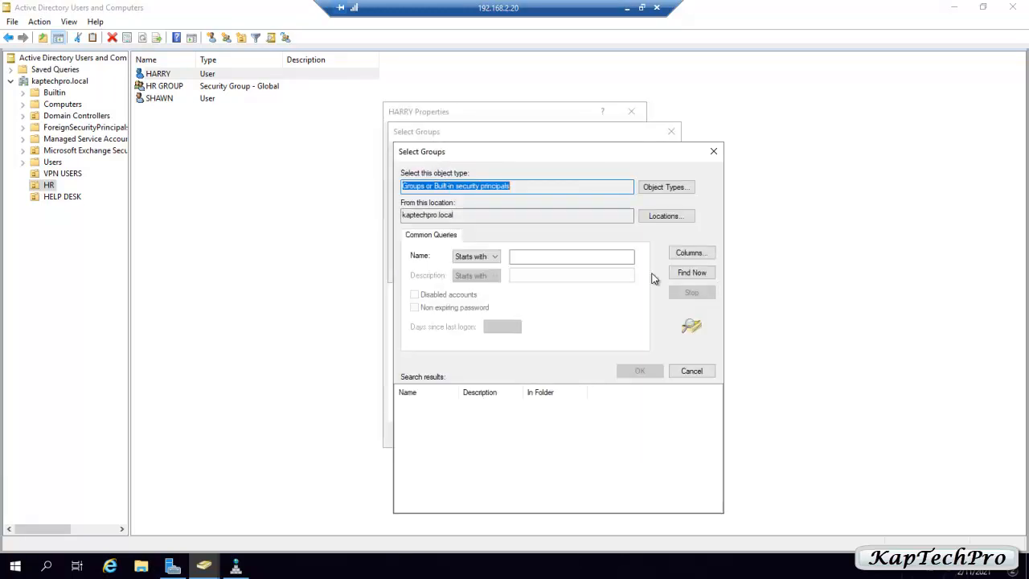
pyautogui.click(691, 274)
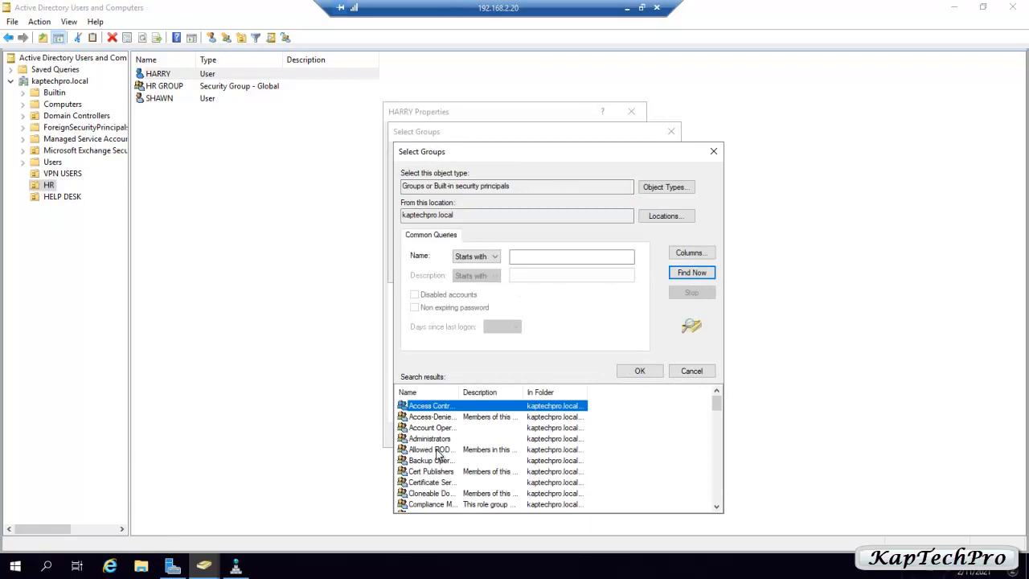
pyautogui.scroll(-7, 438, 455)
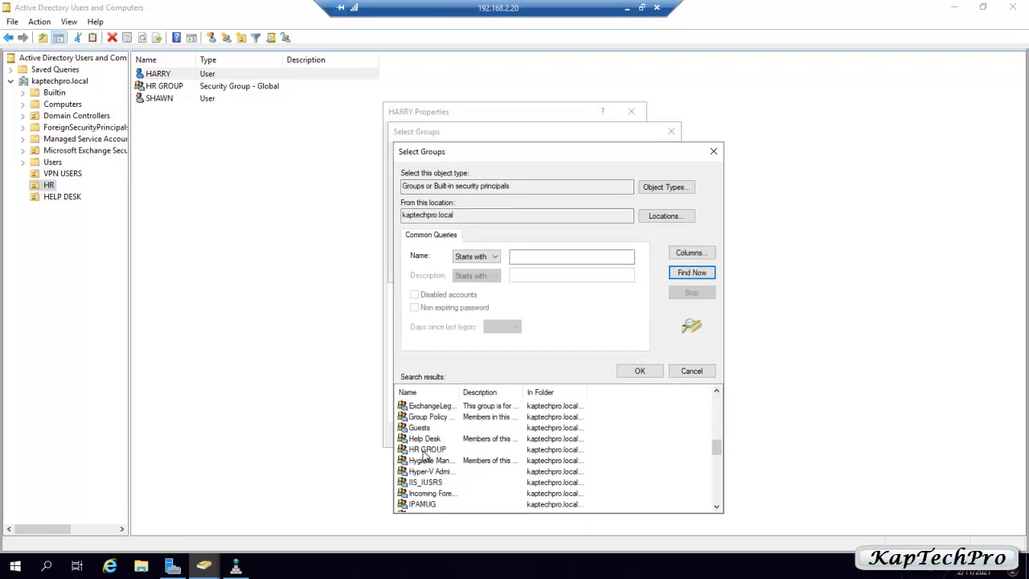
pyautogui.click(425, 451)
pyautogui.click(648, 375)
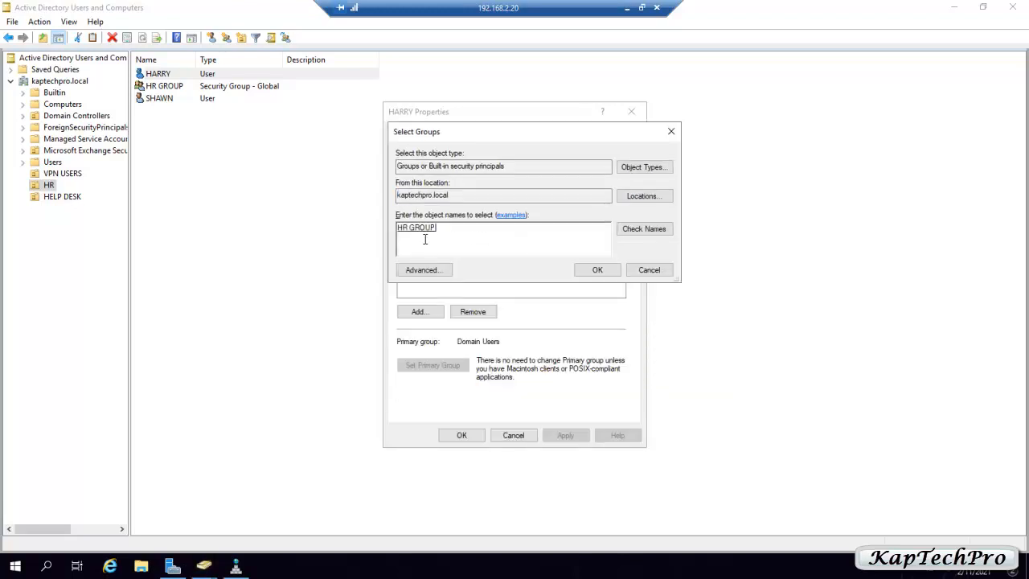
pyautogui.click(608, 273)
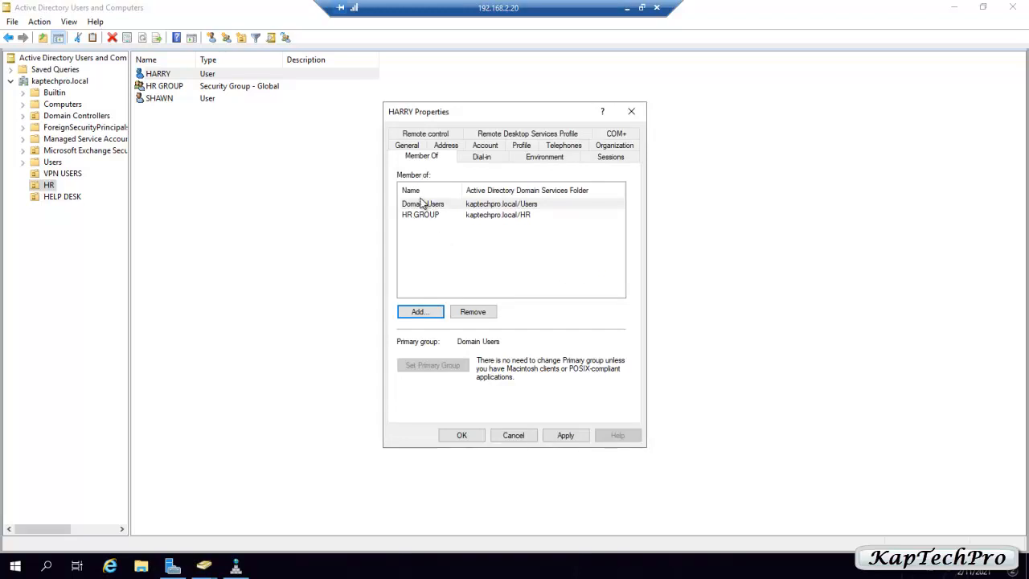
pyautogui.click(566, 435)
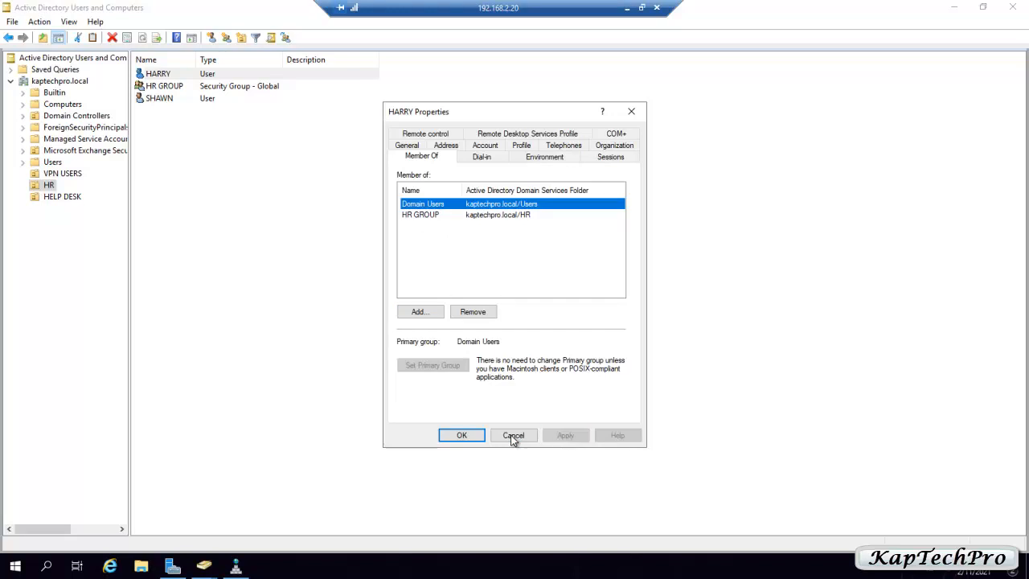
pyautogui.click(462, 435)
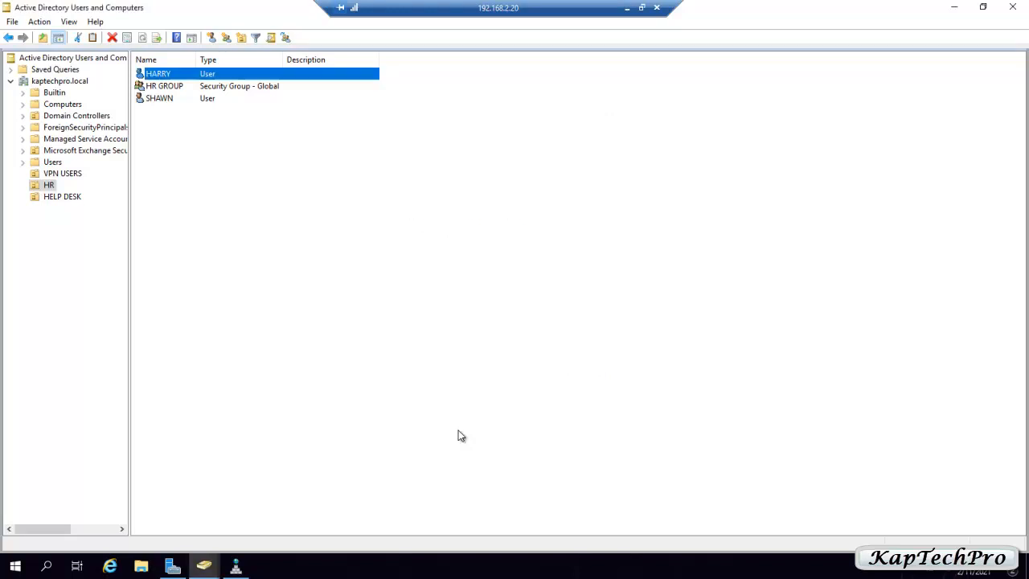
# Add the other HR user as a member of HR GROUP through the group's own properties
pyautogui.doubleClick(161, 87)
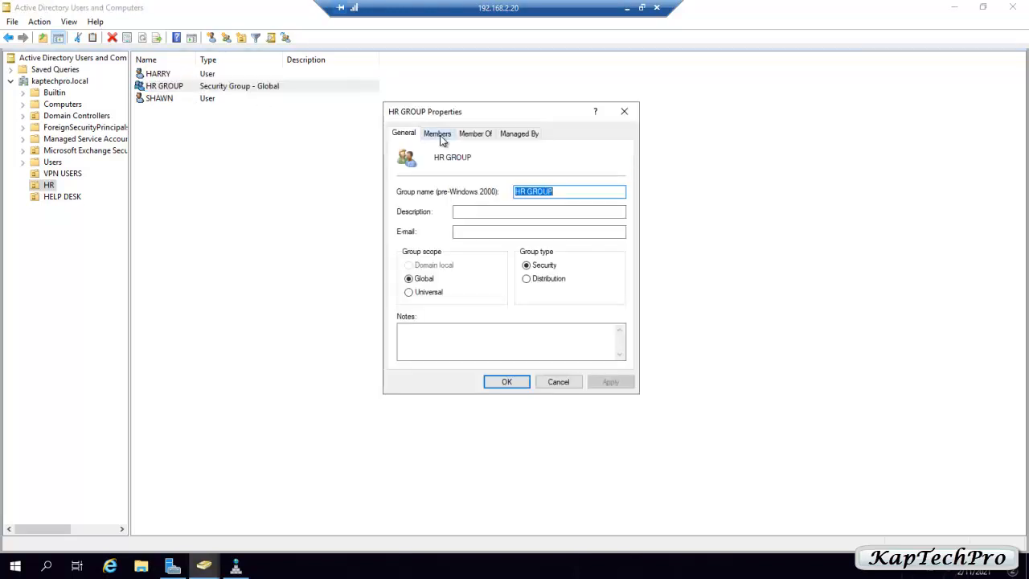
pyautogui.click(440, 136)
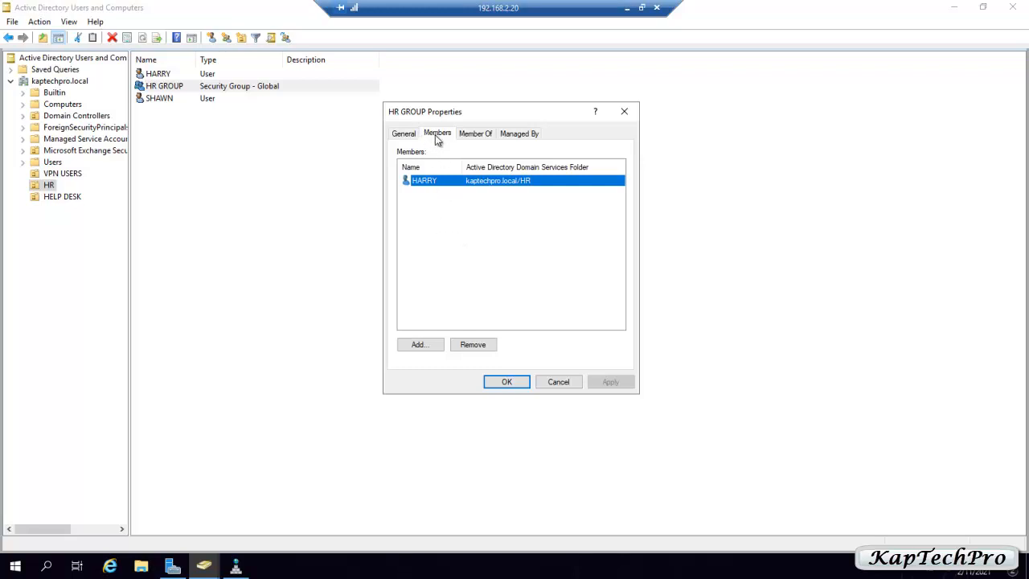
pyautogui.click(423, 344)
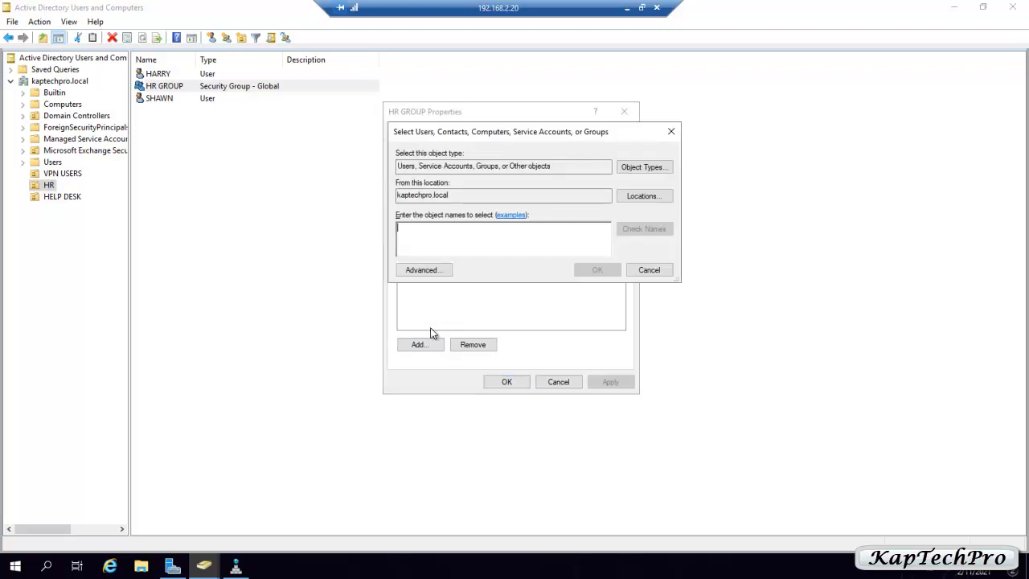
pyautogui.click(433, 271)
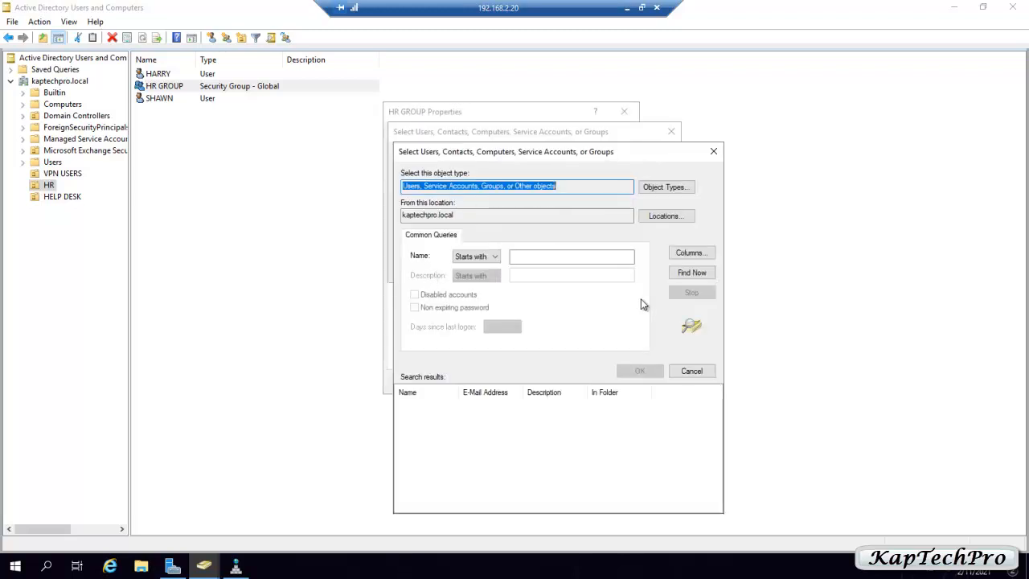
pyautogui.click(685, 277)
pyautogui.scroll(-5, 426, 458)
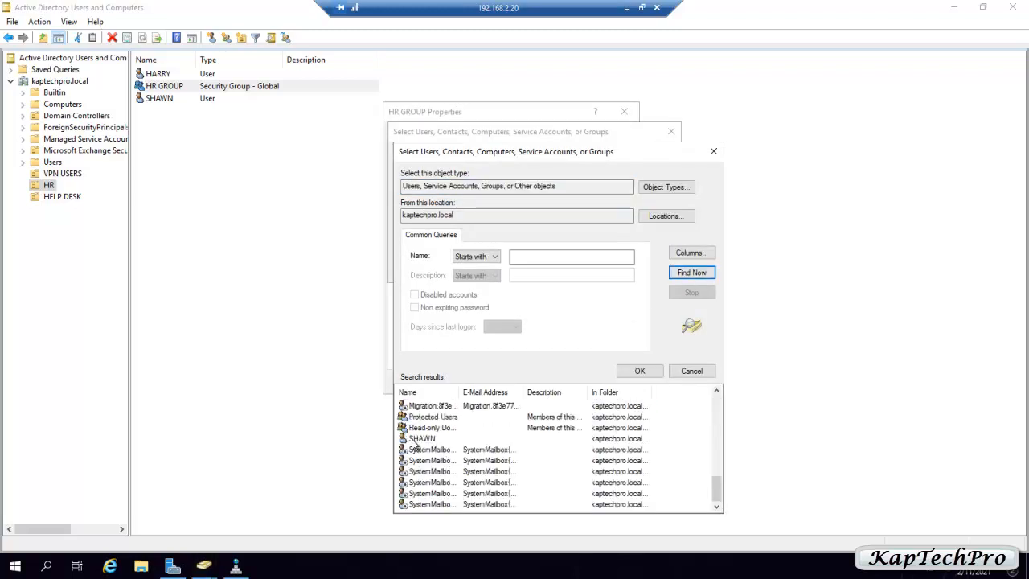
pyautogui.click(415, 439)
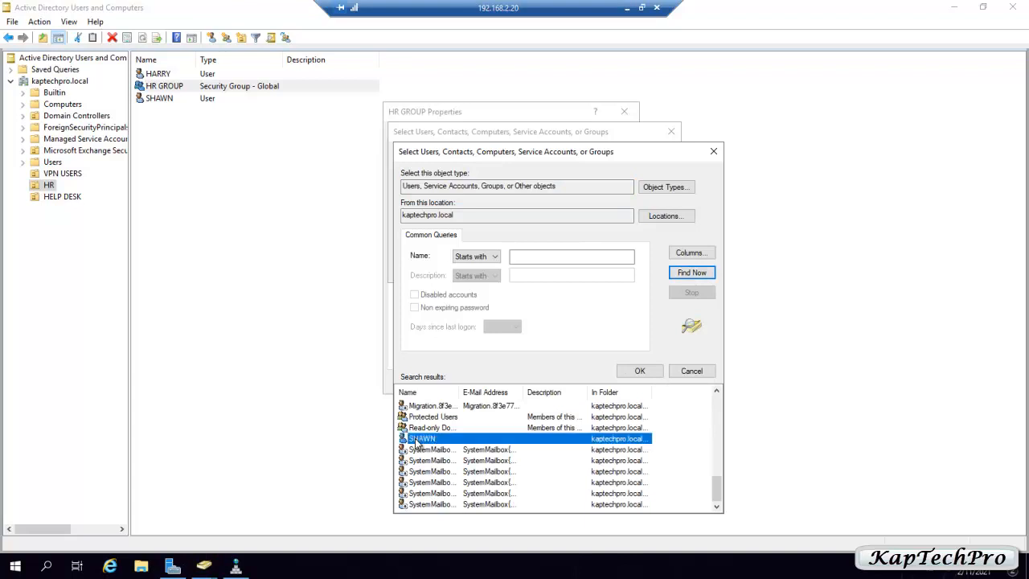
pyautogui.click(635, 374)
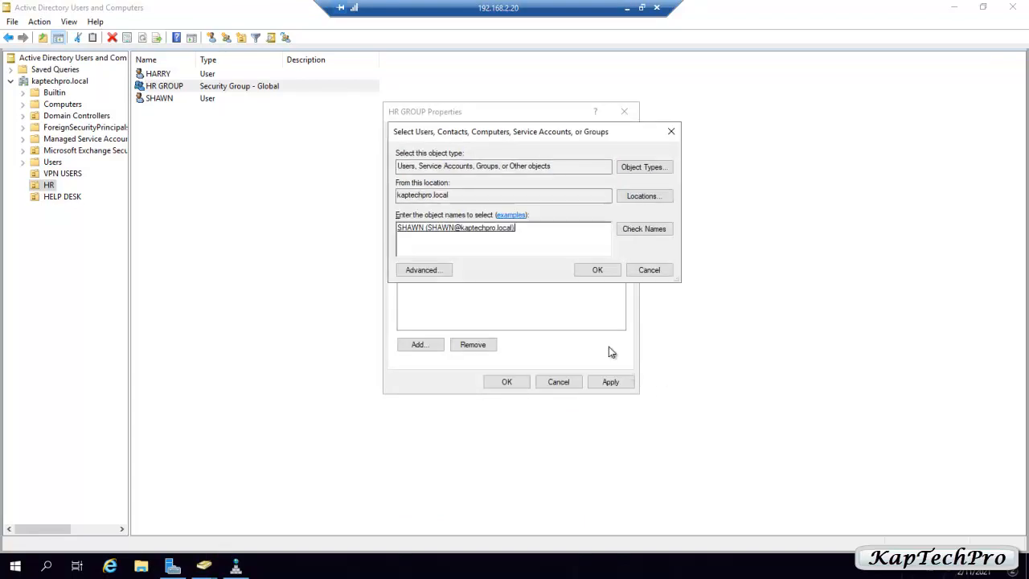
pyautogui.click(600, 273)
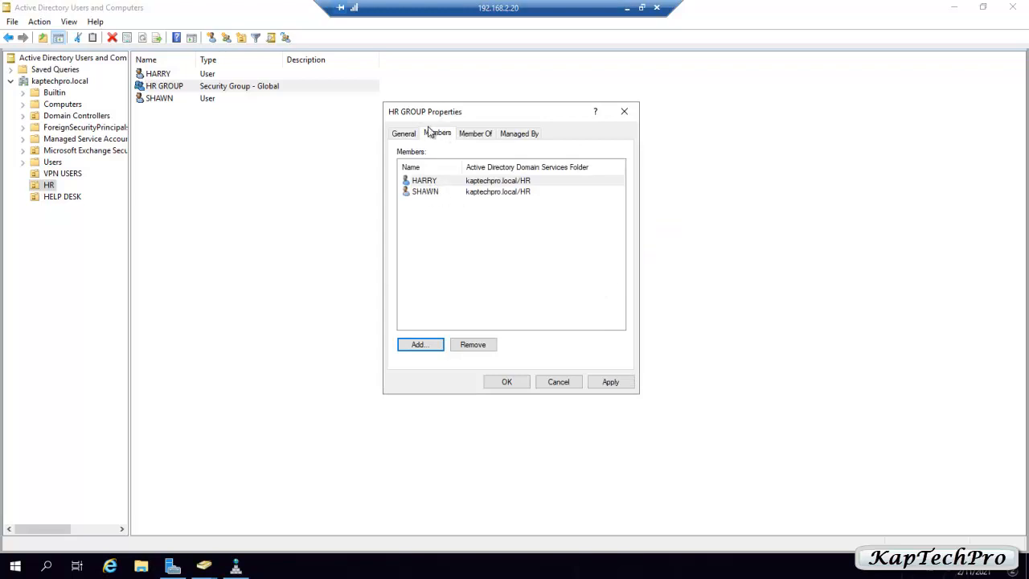
pyautogui.click(612, 382)
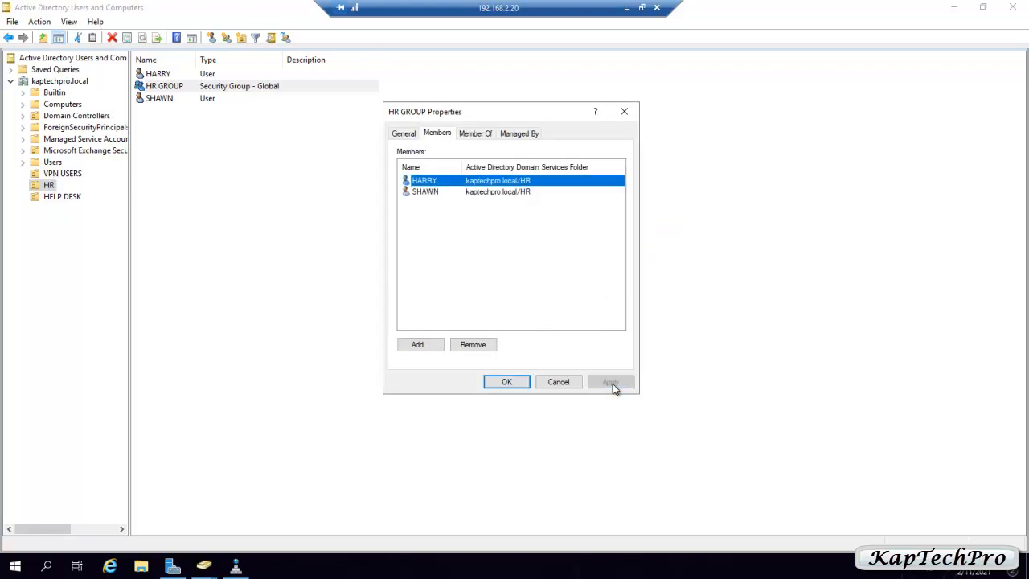
pyautogui.click(508, 383)
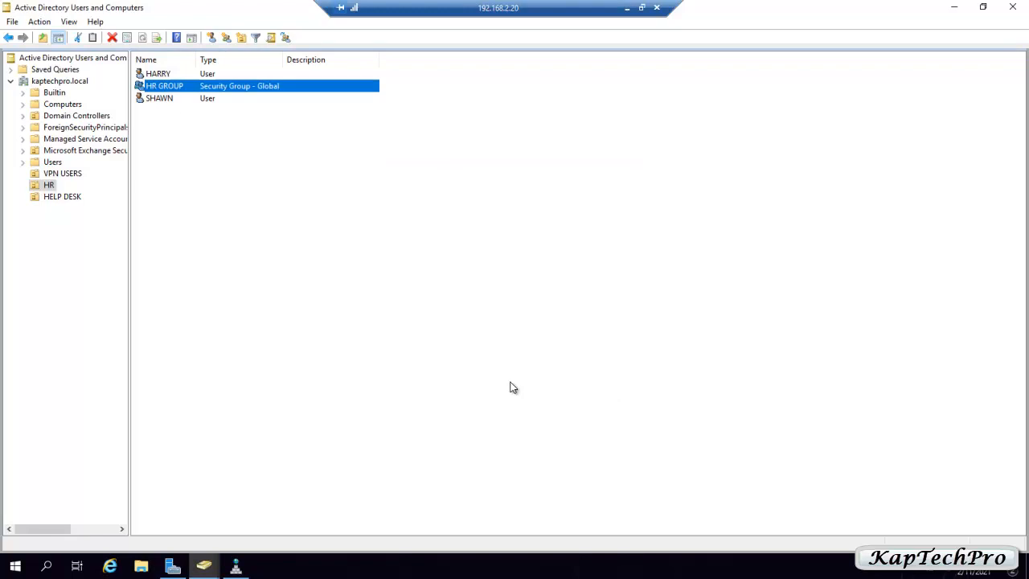
# Check the group membership of the HR user just added to HR GROUP, leaving the properties unchanged
pyautogui.rightClick(168, 101)
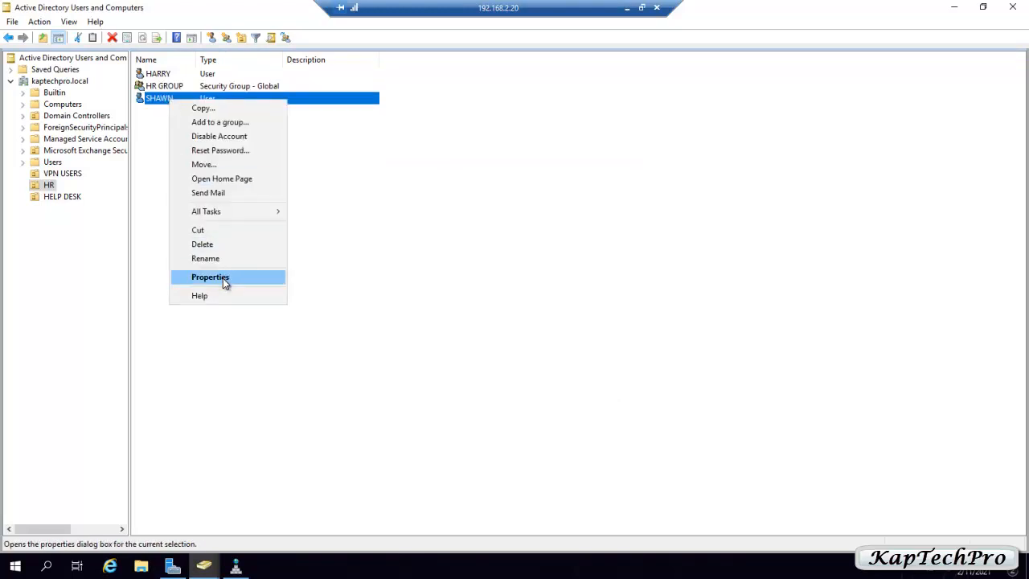
pyautogui.click(223, 278)
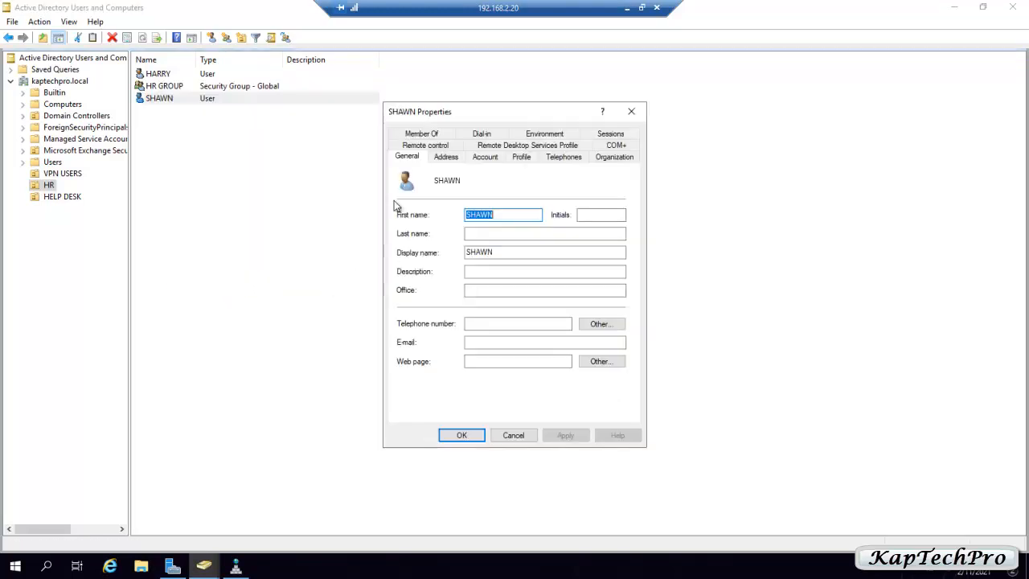
pyautogui.click(422, 134)
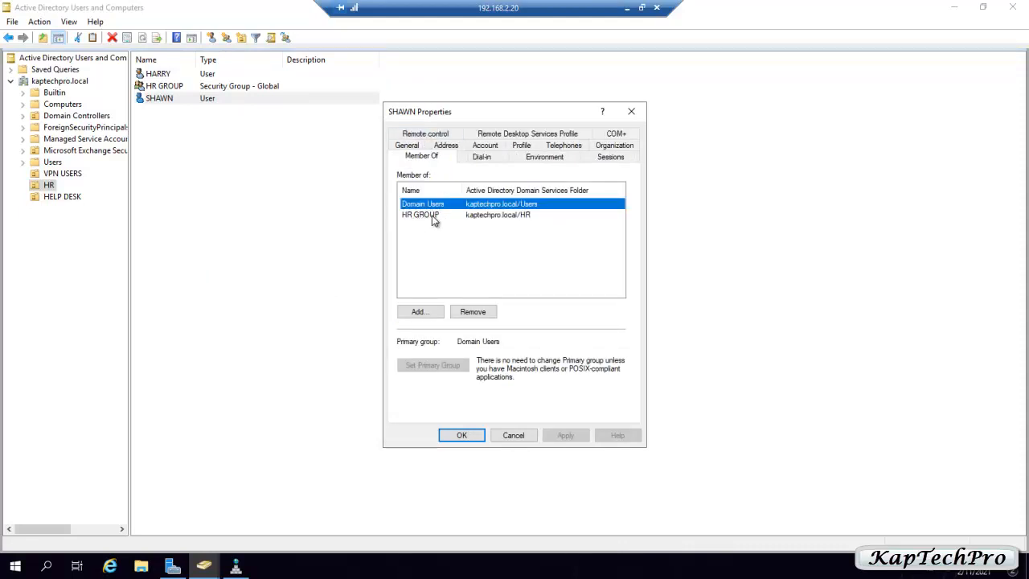
pyautogui.click(523, 439)
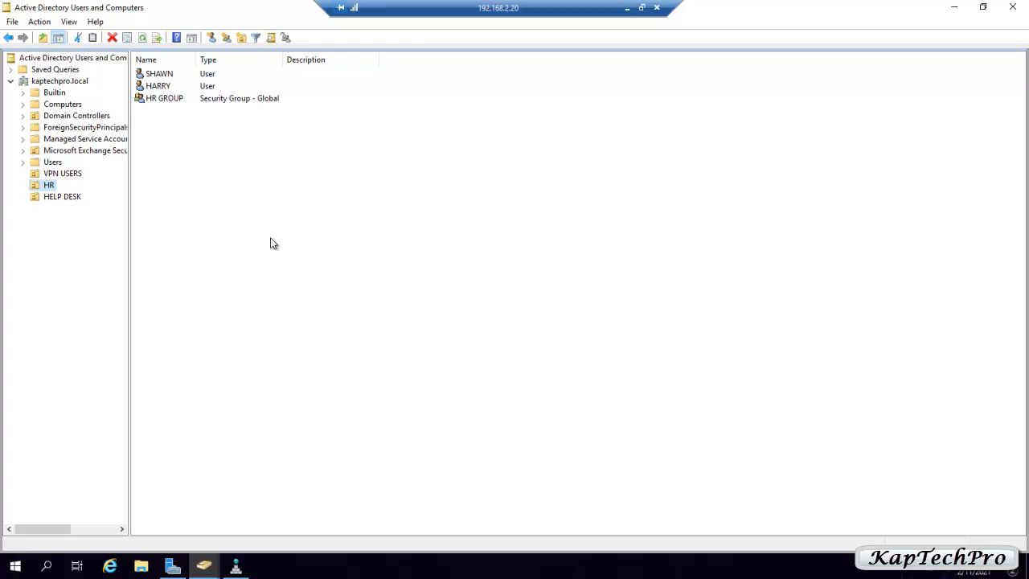
# Delete the second user listed in the HELP DESK organizational unit
pyautogui.click(63, 198)
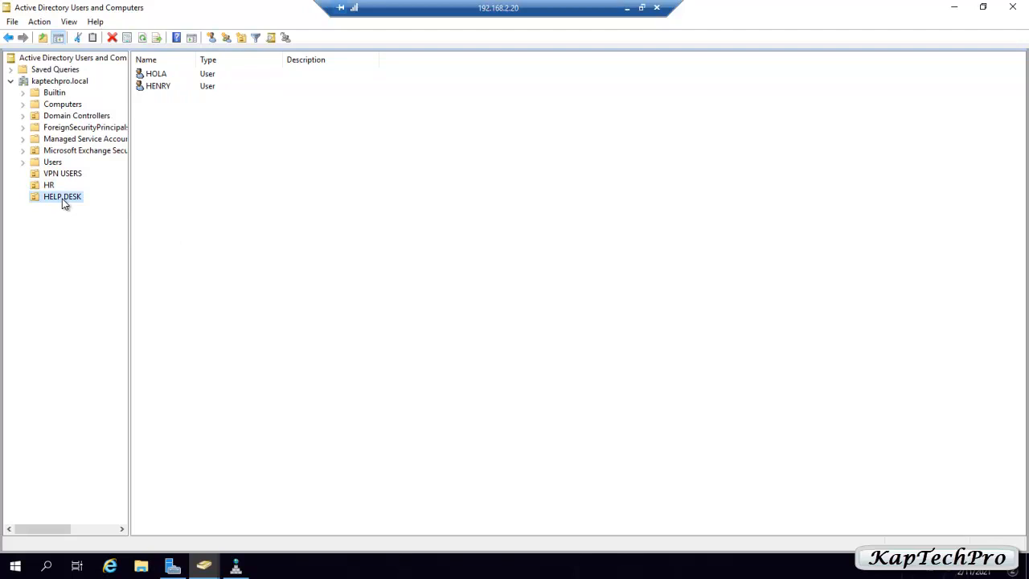
pyautogui.click(160, 89)
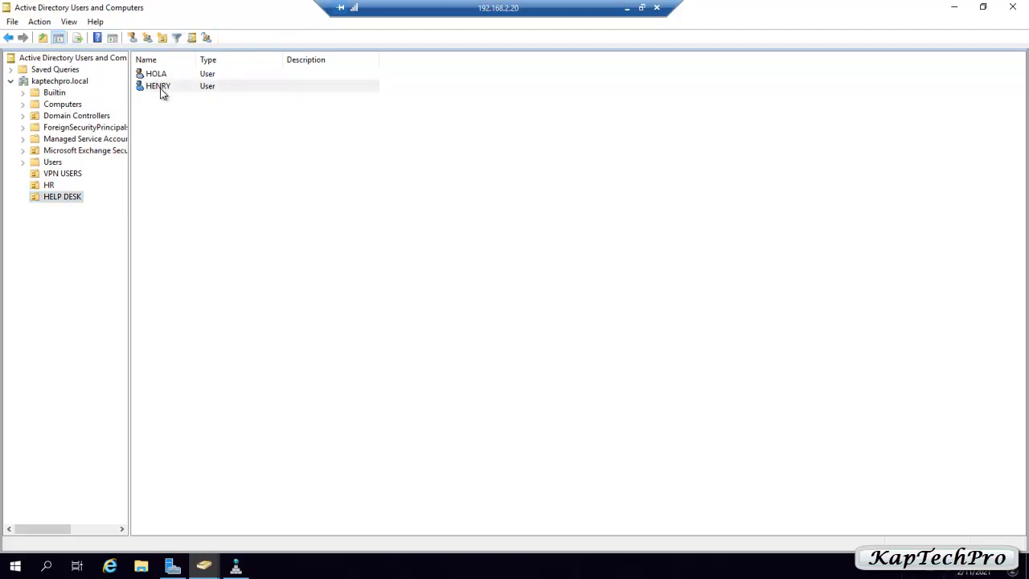
pyautogui.click(160, 89)
pyautogui.rightClick(162, 88)
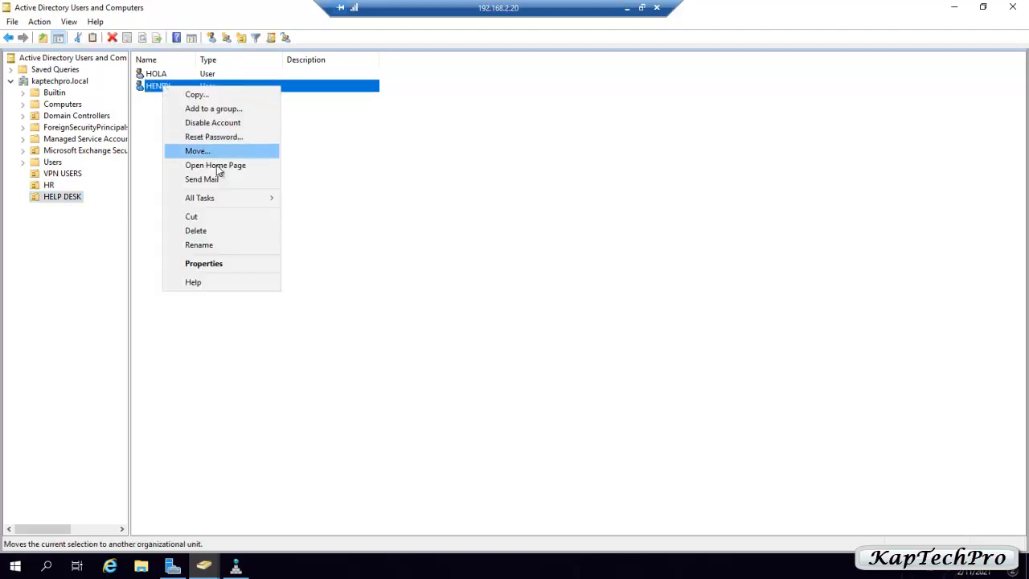
pyautogui.click(209, 231)
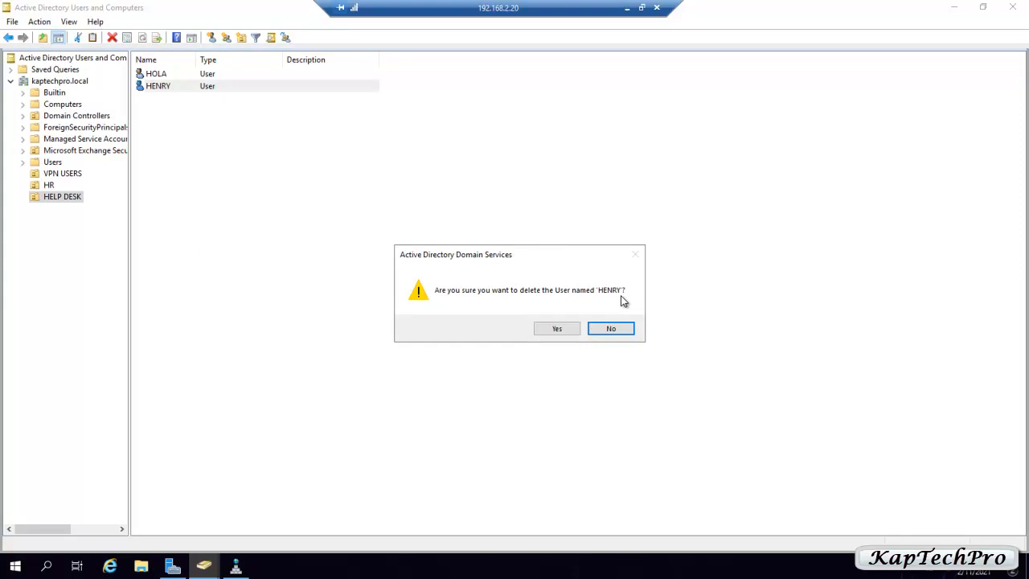
pyautogui.click(557, 331)
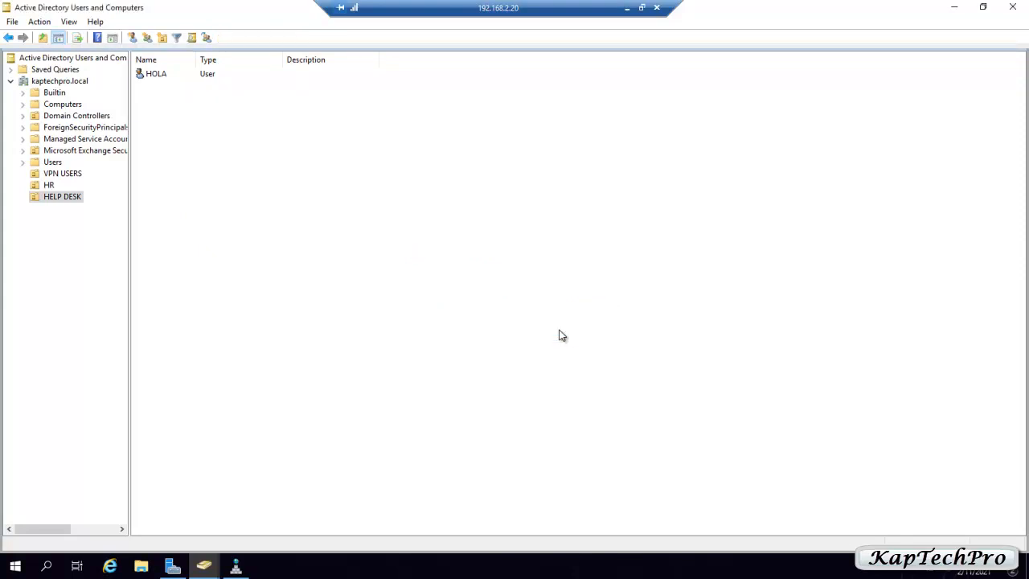
# Try to delete the HELP DESK organizational unit from the kaptechpro.local domain
pyautogui.click(46, 198)
pyautogui.click(223, 246)
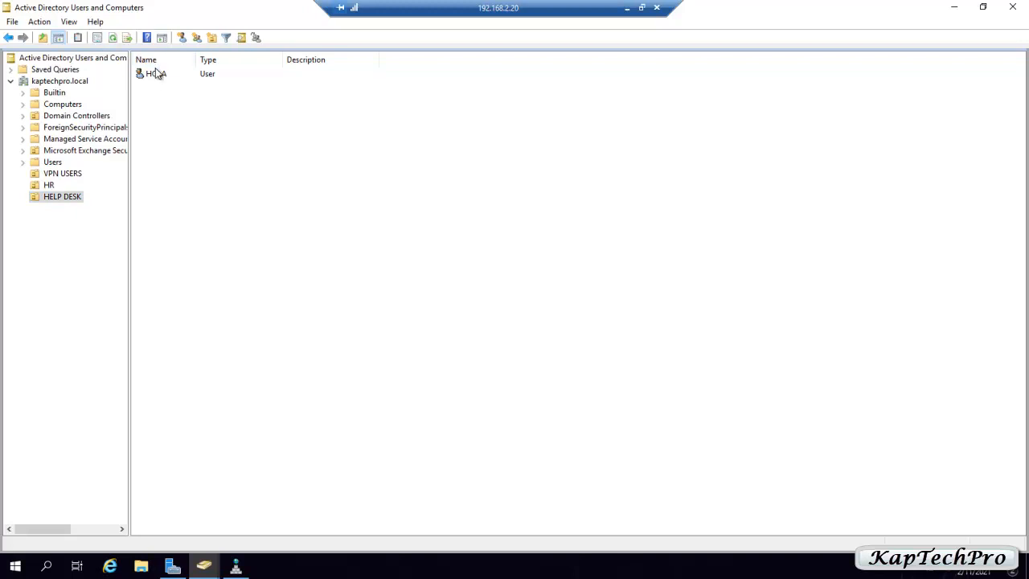
pyautogui.click(53, 200)
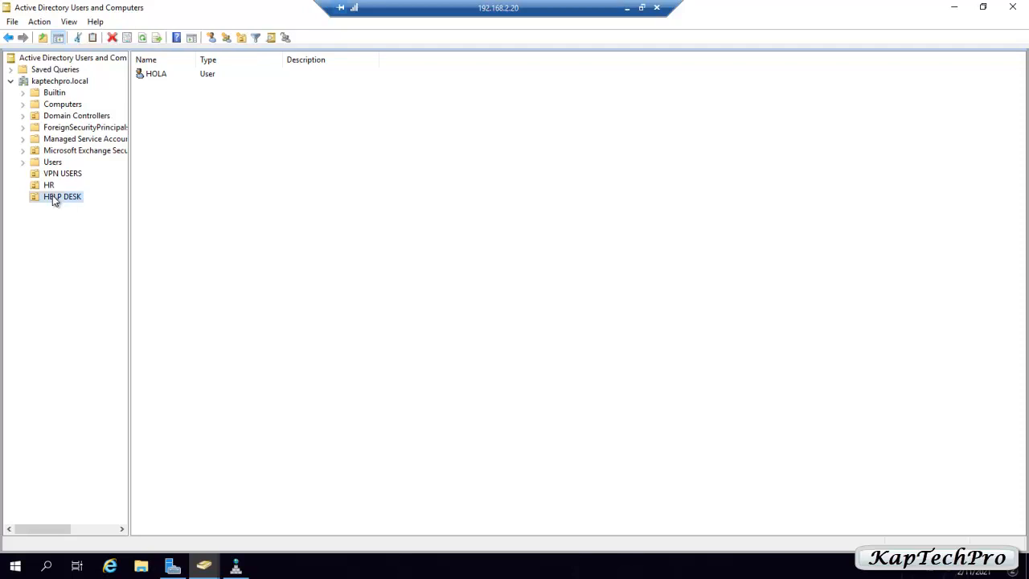
pyautogui.rightClick(53, 200)
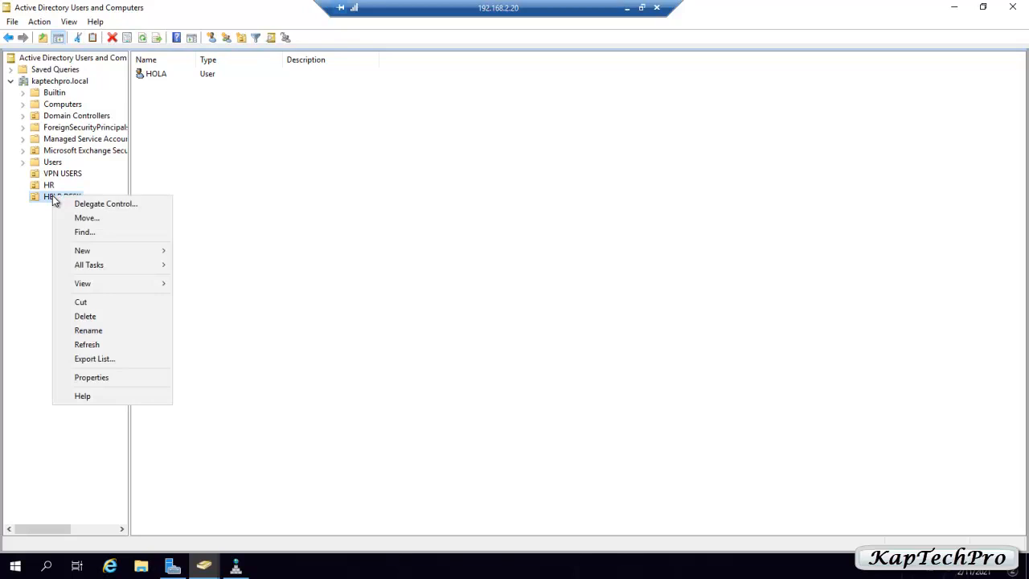
pyautogui.click(86, 317)
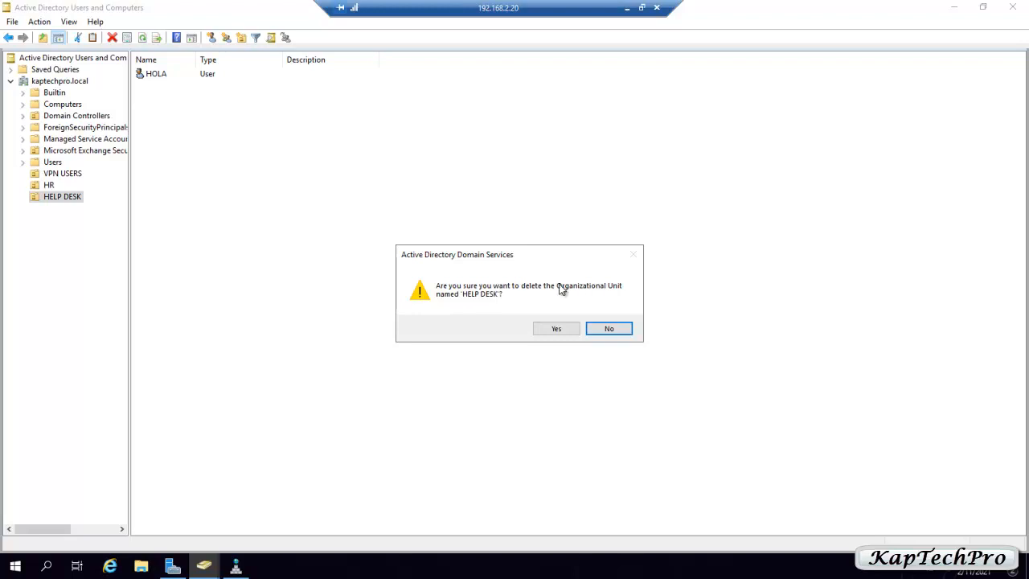
pyautogui.click(557, 330)
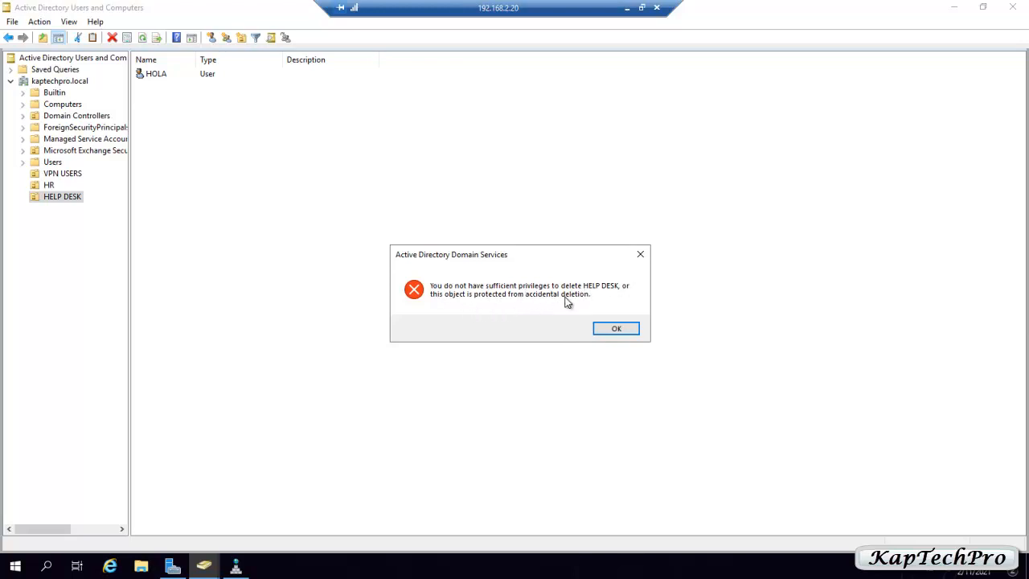
# Try to delete the HR organizational unit from the kaptechpro.local domain
pyautogui.click(607, 331)
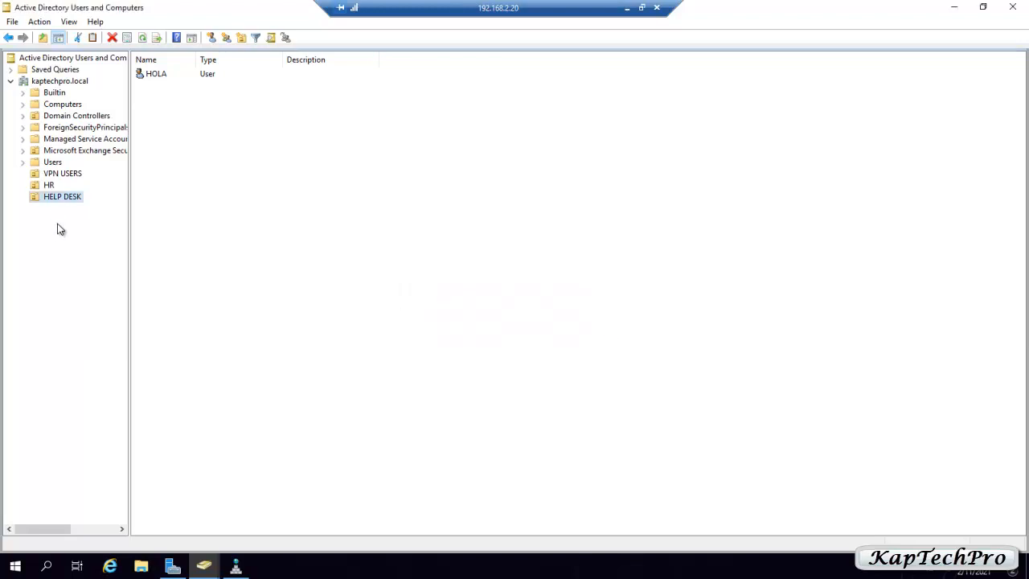
pyautogui.click(47, 185)
pyautogui.rightClick(42, 184)
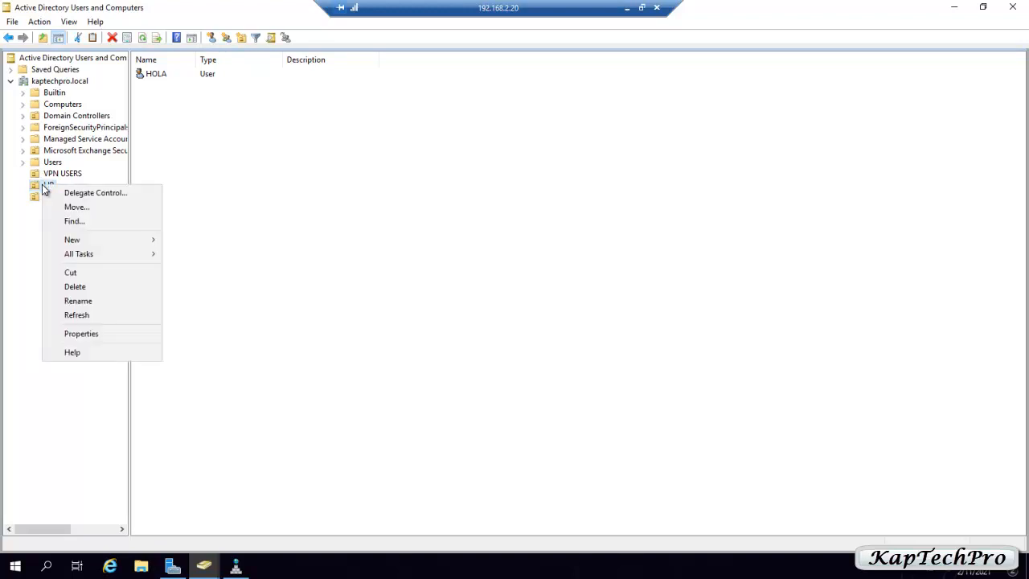
pyautogui.click(82, 290)
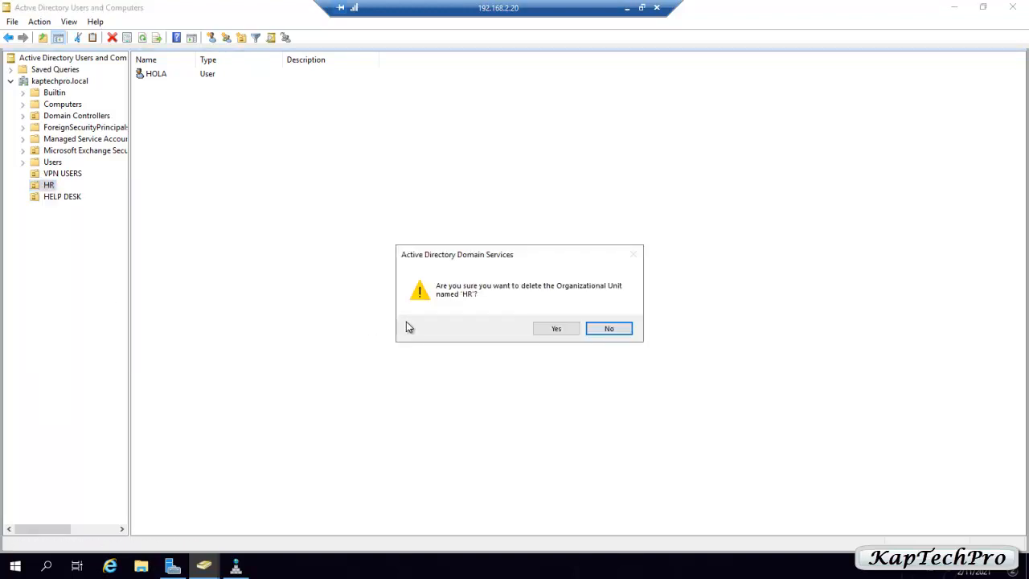
pyautogui.click(574, 330)
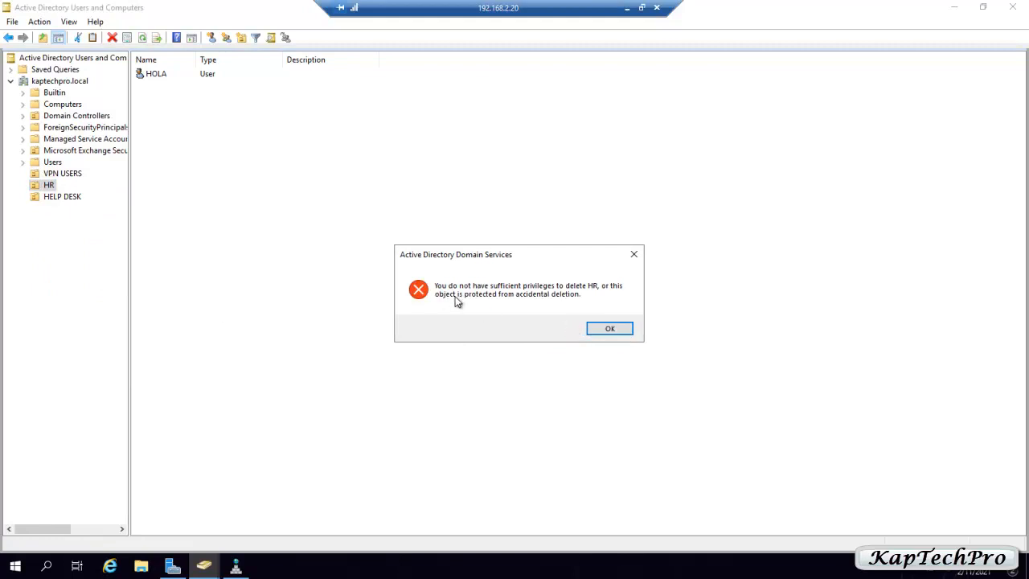
pyautogui.click(604, 330)
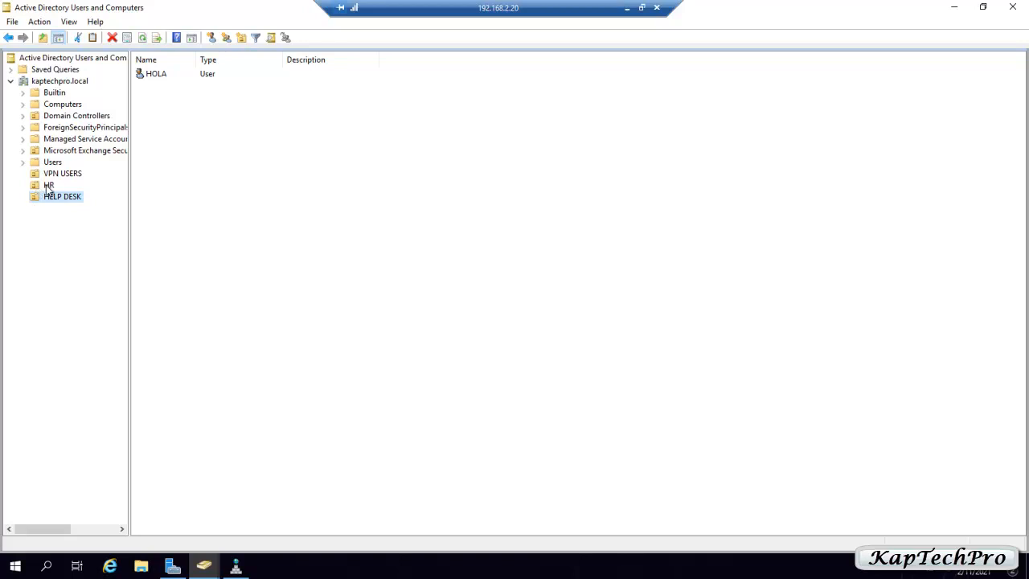
# Turn on Advanced Features for the directory view
pyautogui.click(95, 21)
pyautogui.moveTo(69, 22)
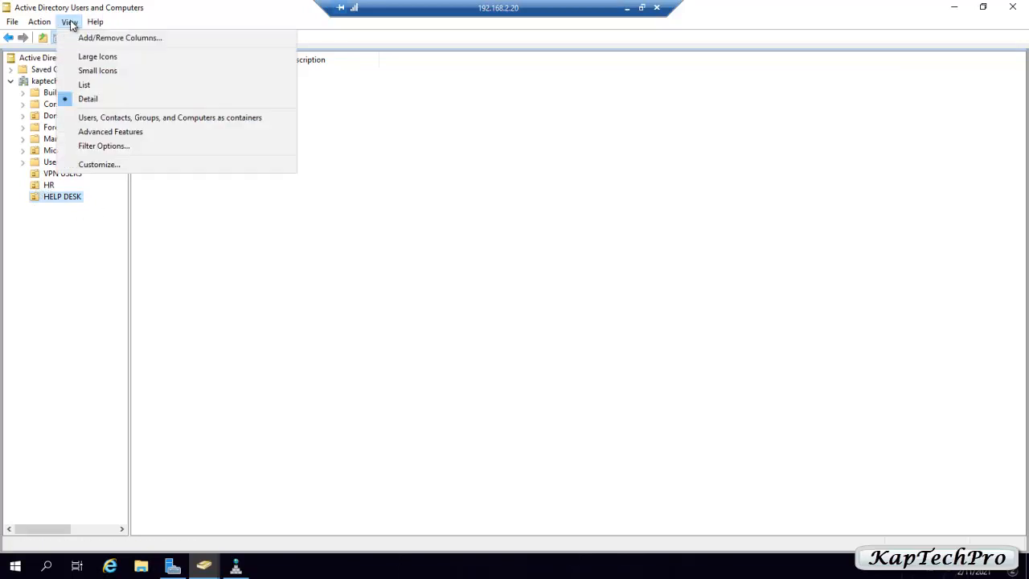
pyautogui.click(82, 132)
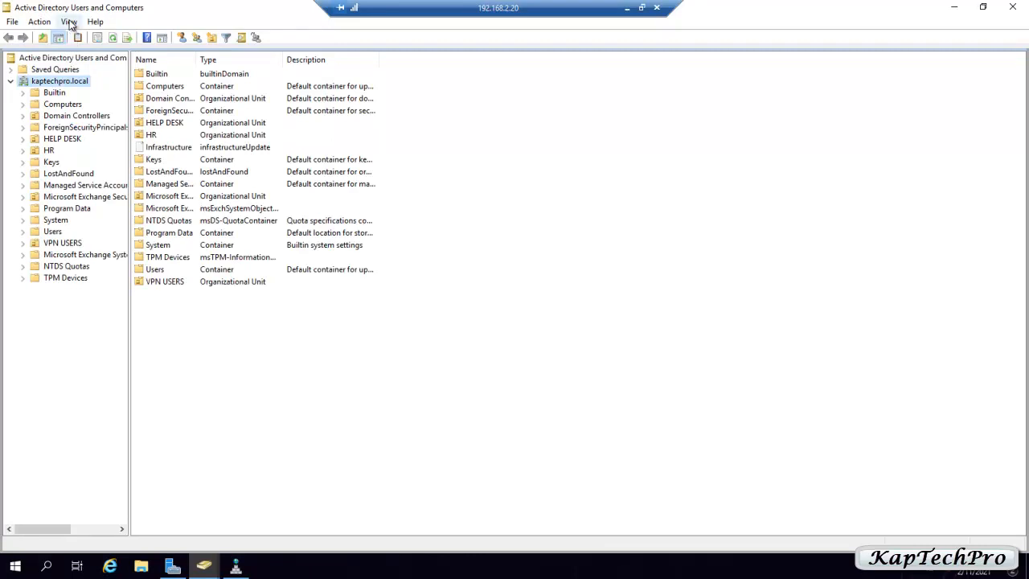
# Disable protection from accidental deletion in the HR organizational unit's object properties and apply the change
pyautogui.rightClick(40, 152)
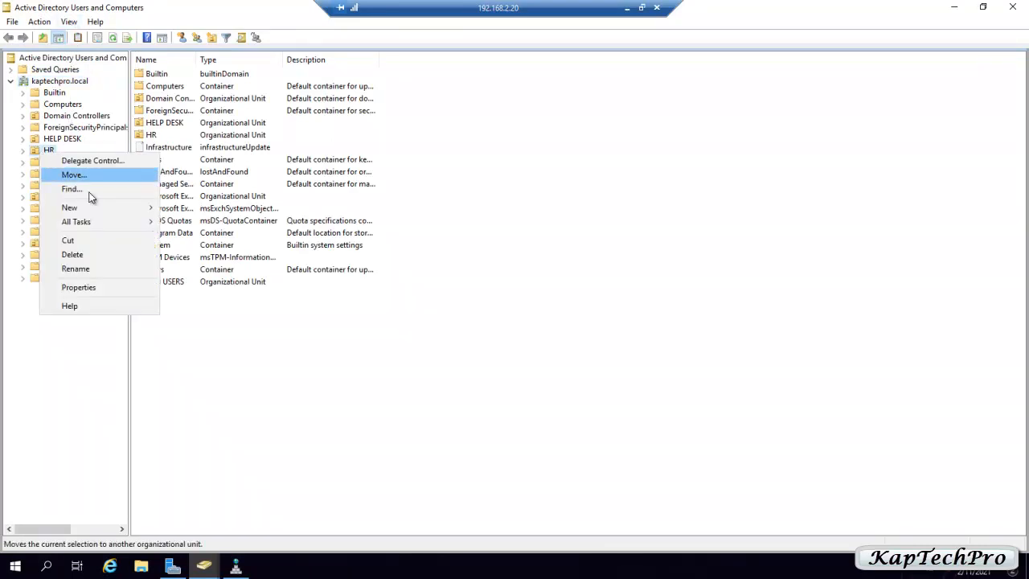
pyautogui.click(97, 287)
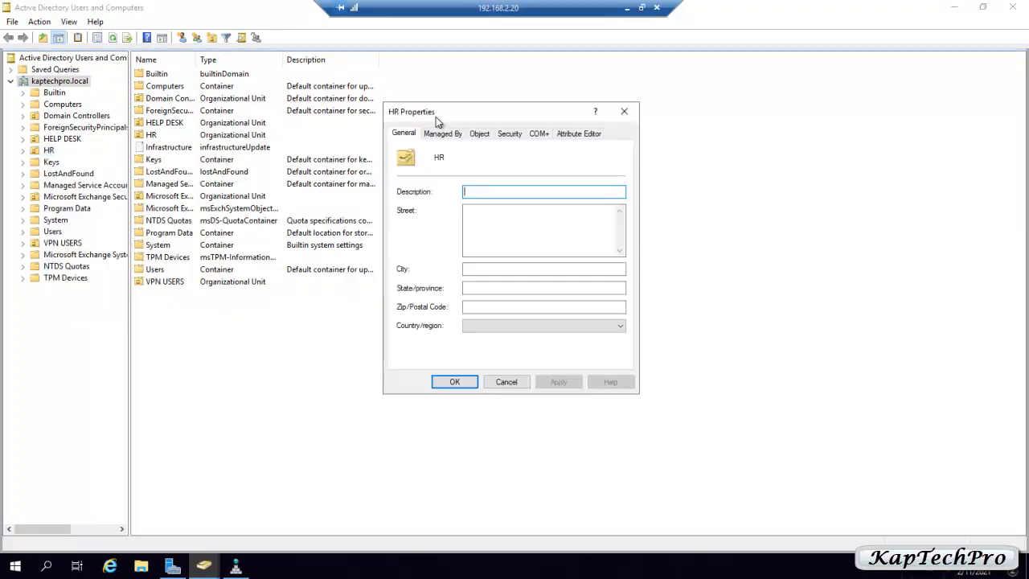
pyautogui.click(479, 134)
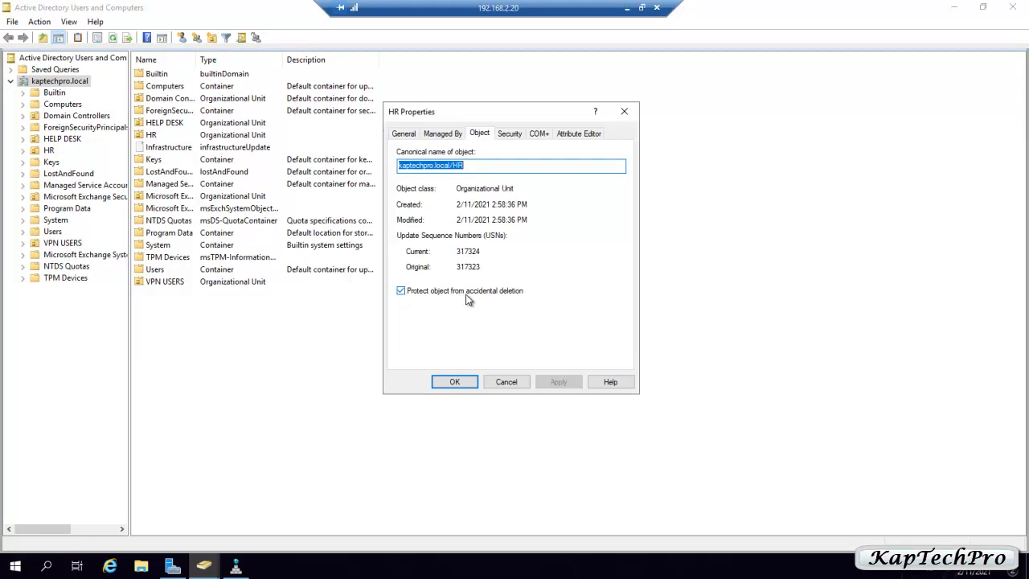
pyautogui.click(401, 291)
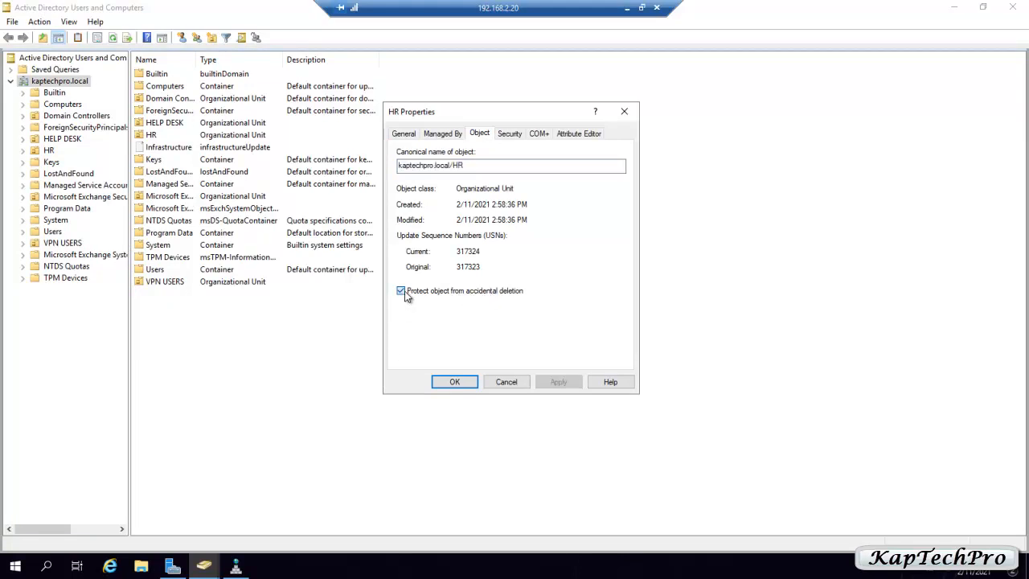
pyautogui.click(574, 382)
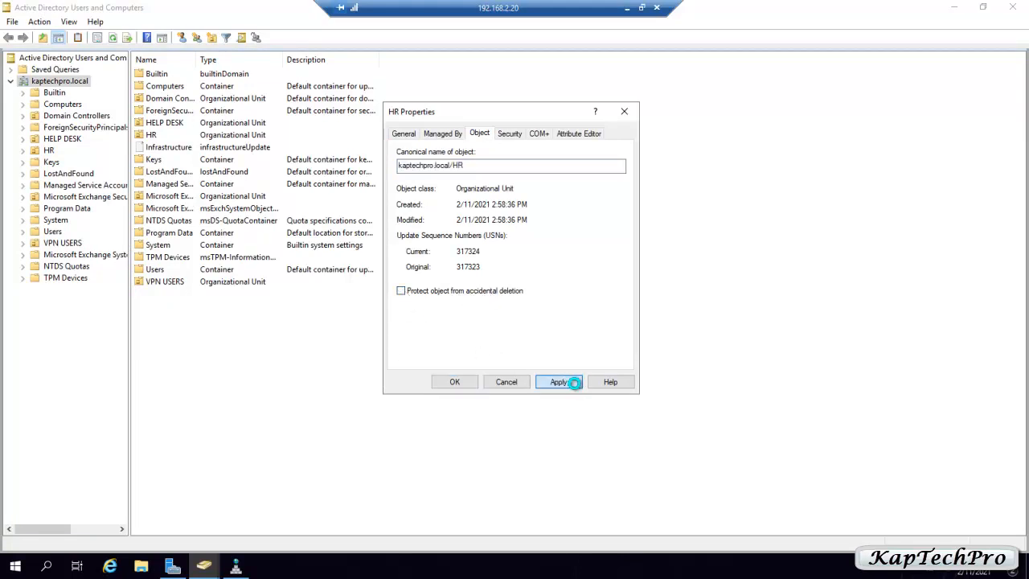
pyautogui.click(454, 382)
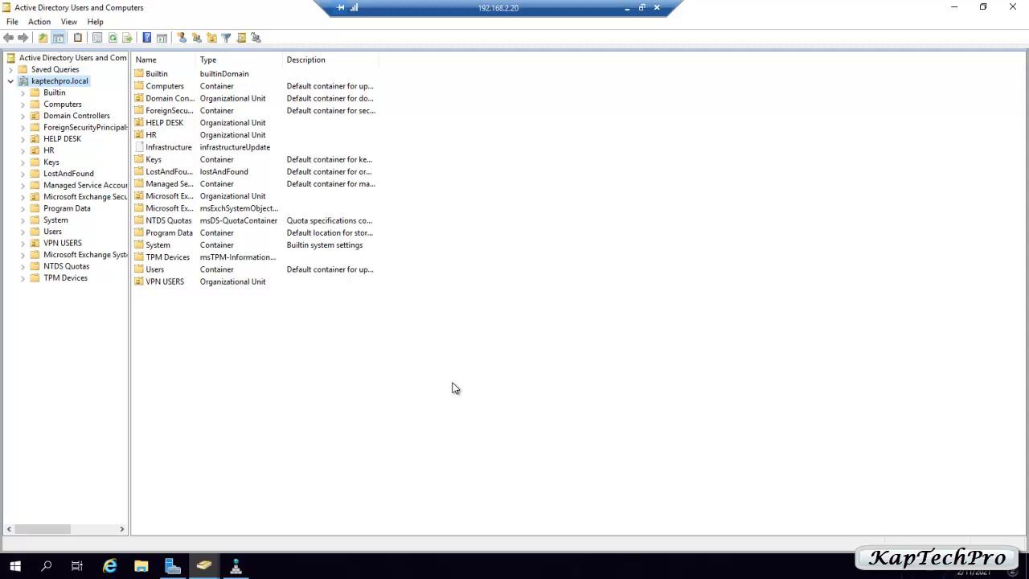
# Disable protection from accidental deletion in the HELP DESK organizational unit's object properties and apply the change
pyautogui.rightClick(58, 137)
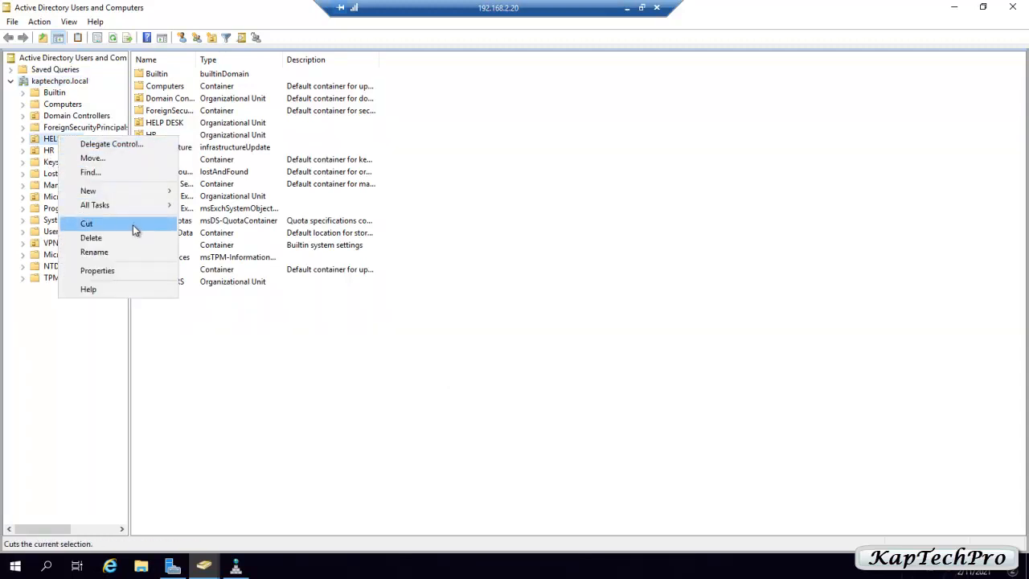
pyautogui.click(107, 270)
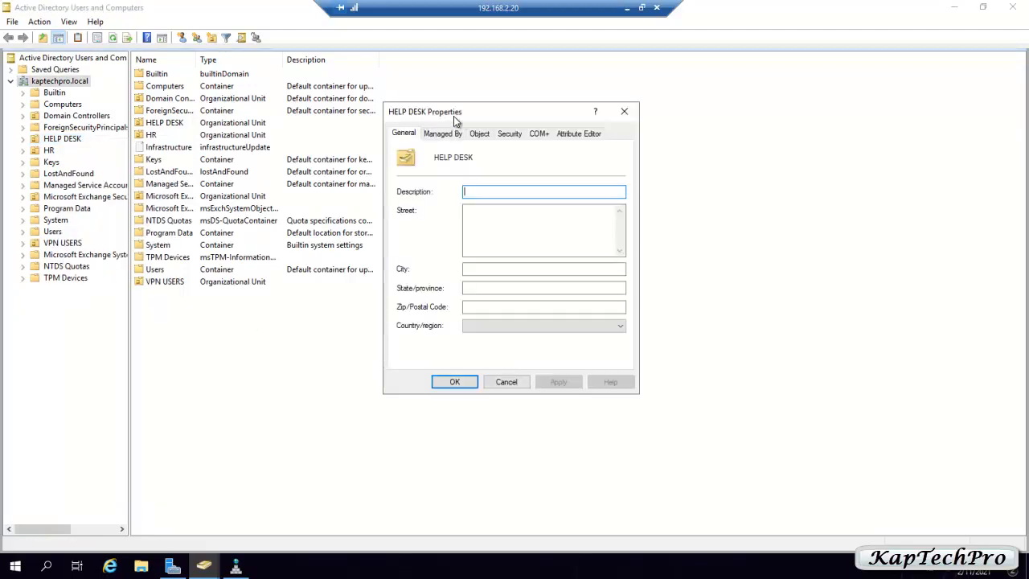
pyautogui.click(479, 133)
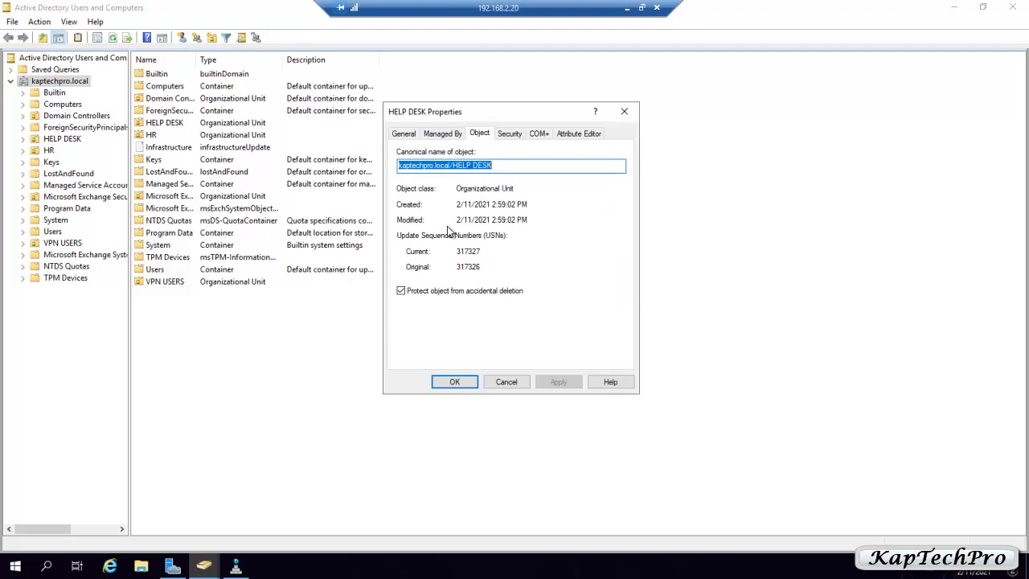
pyautogui.click(401, 291)
pyautogui.click(558, 382)
pyautogui.click(455, 382)
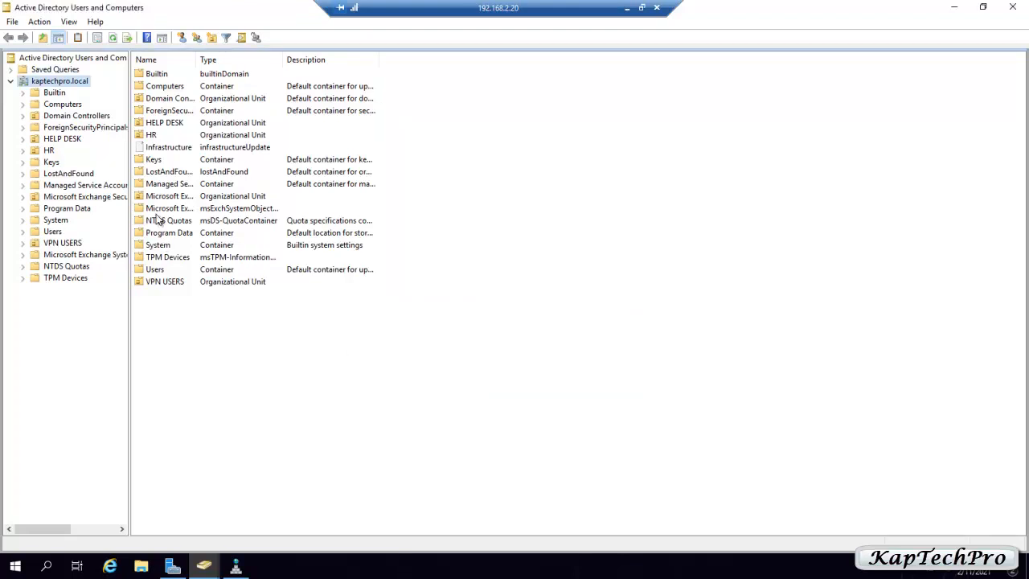
# Delete the HR organizational unit and all objects it contains, using the Delete Subtree server control
pyautogui.rightClick(41, 153)
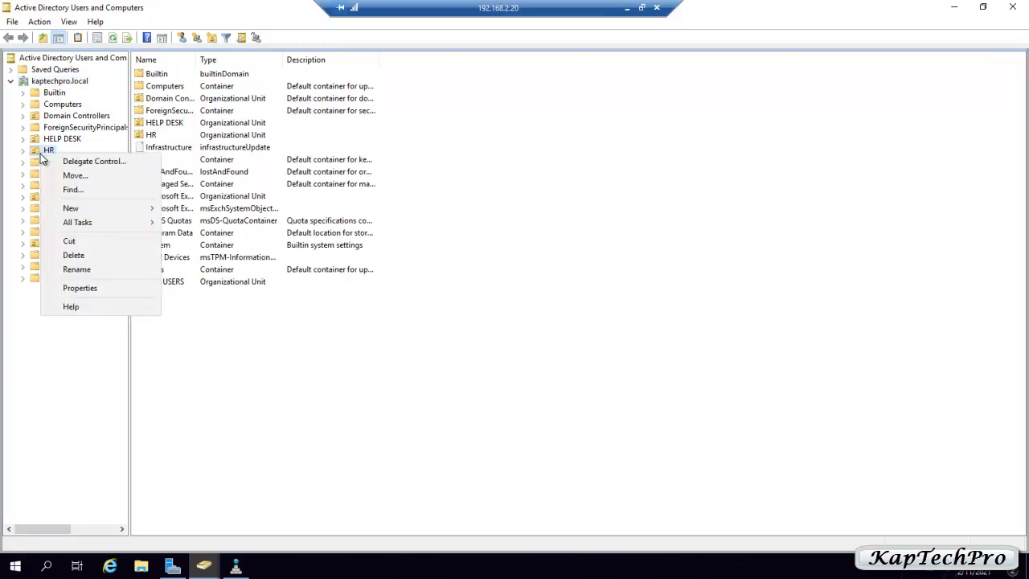
pyautogui.click(69, 257)
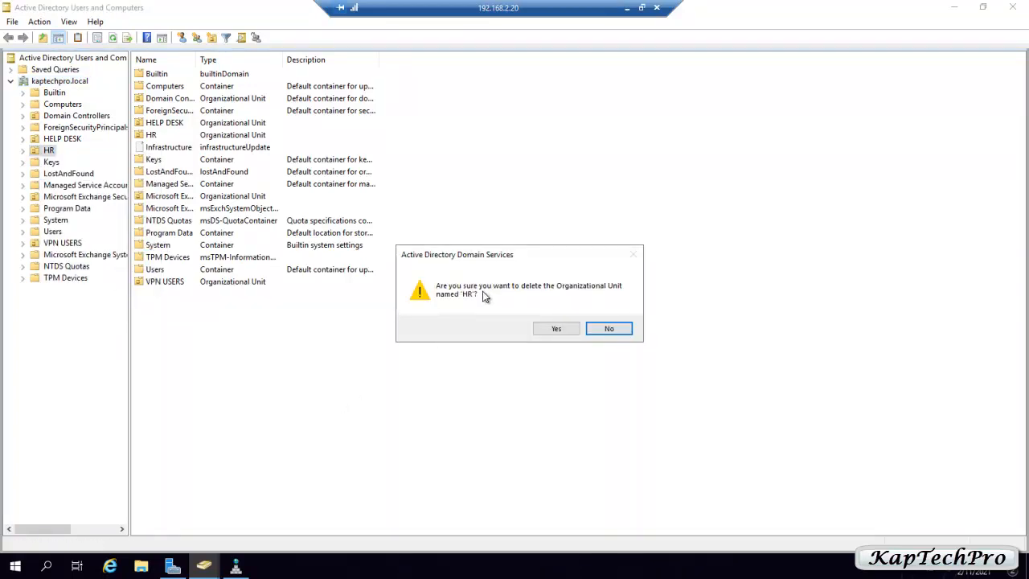
pyautogui.click(555, 329)
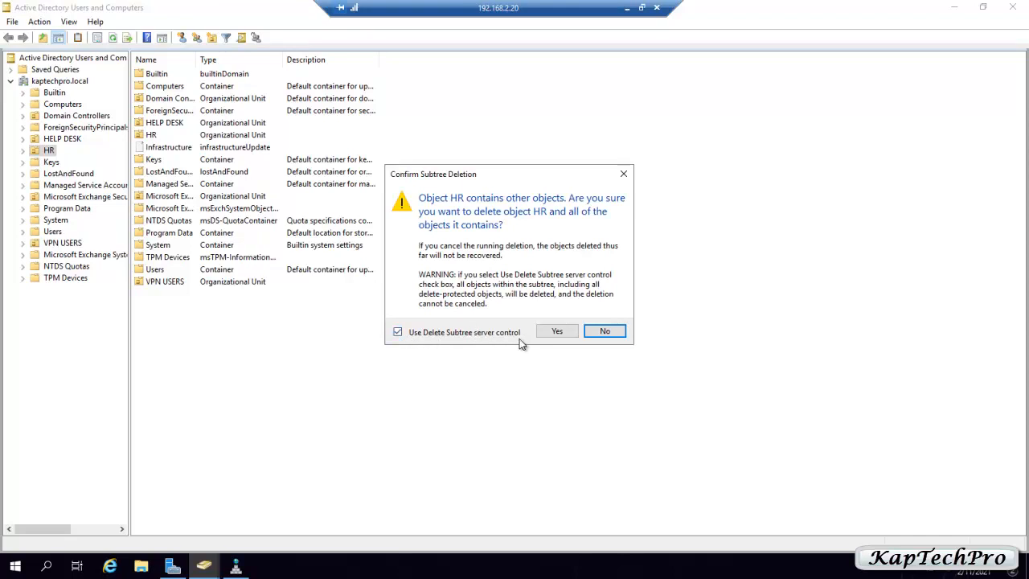
pyautogui.click(563, 332)
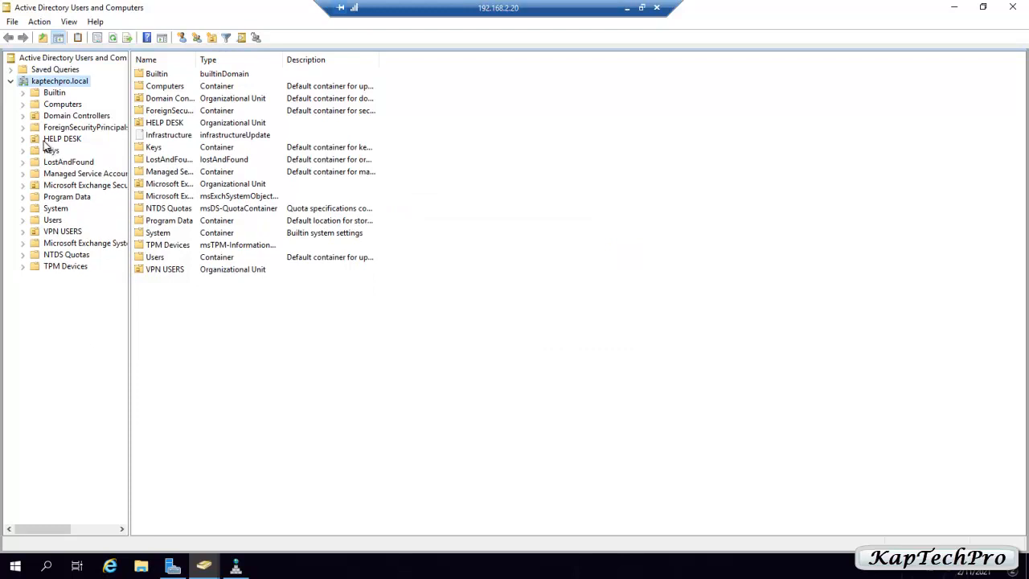
# Delete the HELP DESK organizational unit together with its contents, with the Delete Subtree server control enabled
pyautogui.rightClick(45, 143)
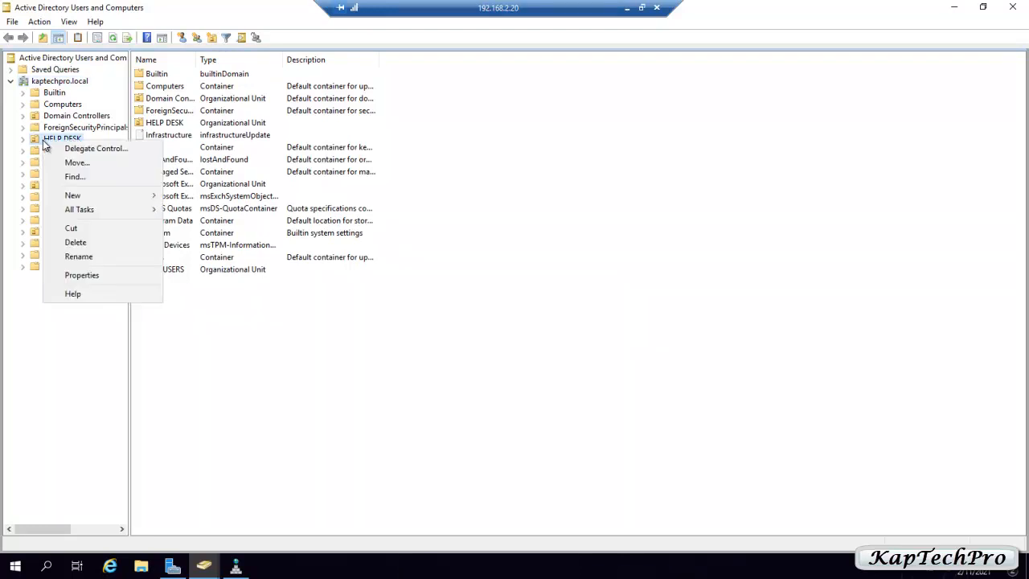
pyautogui.click(79, 246)
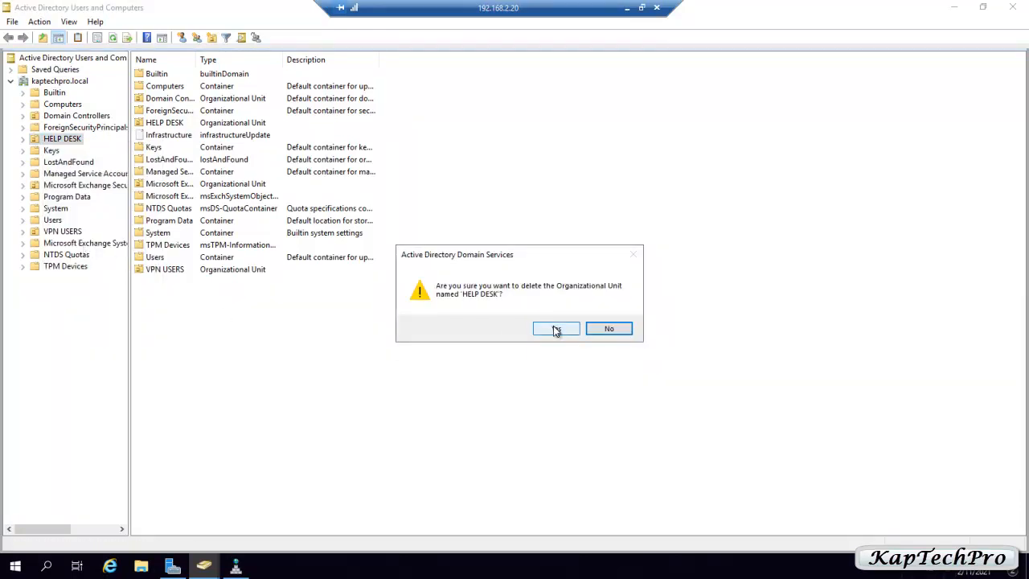
pyautogui.click(557, 329)
pyautogui.click(397, 332)
pyautogui.click(557, 331)
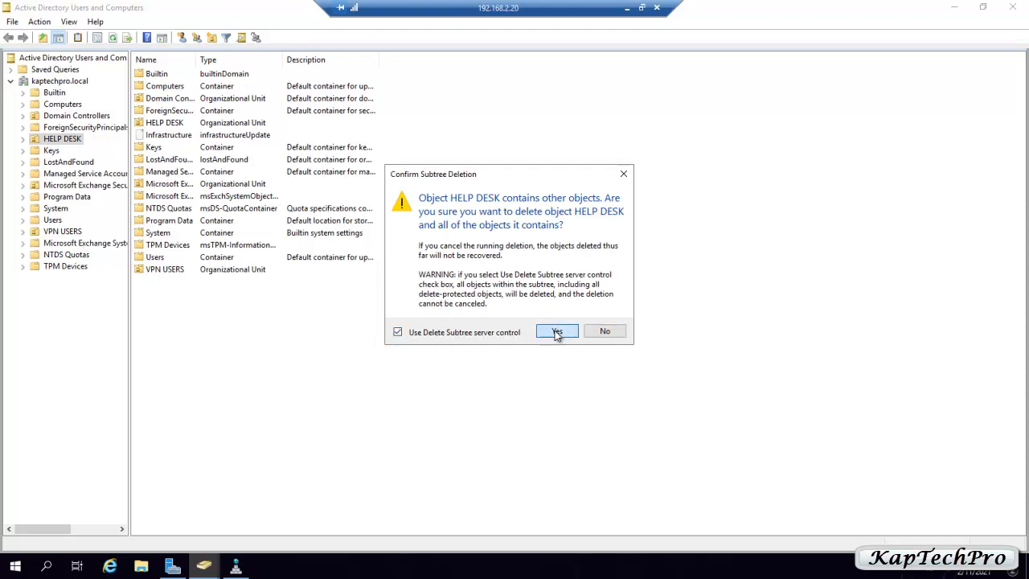
# Turn off Advanced Features to restore the standard directory view
pyautogui.click(69, 21)
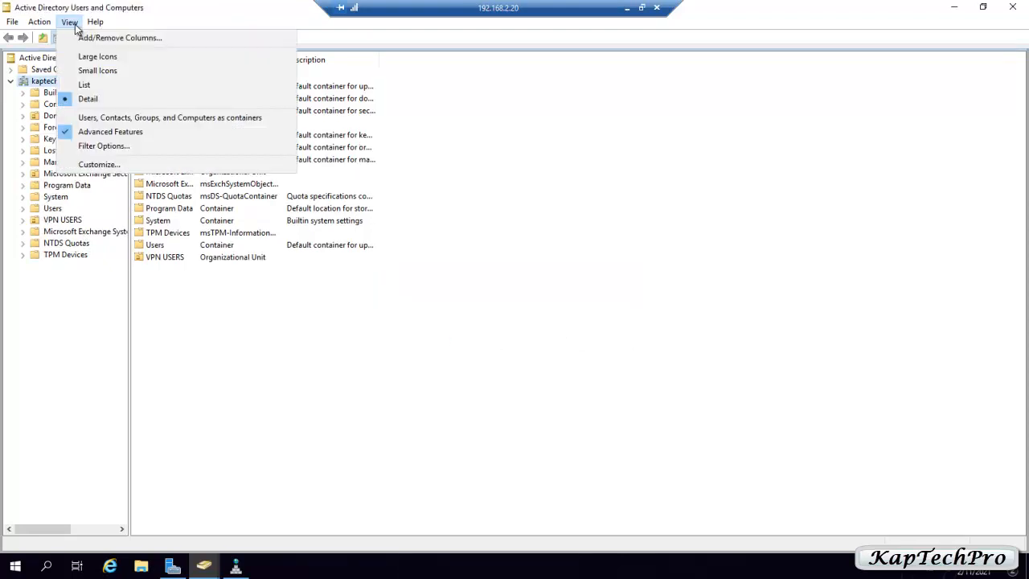
pyautogui.click(69, 132)
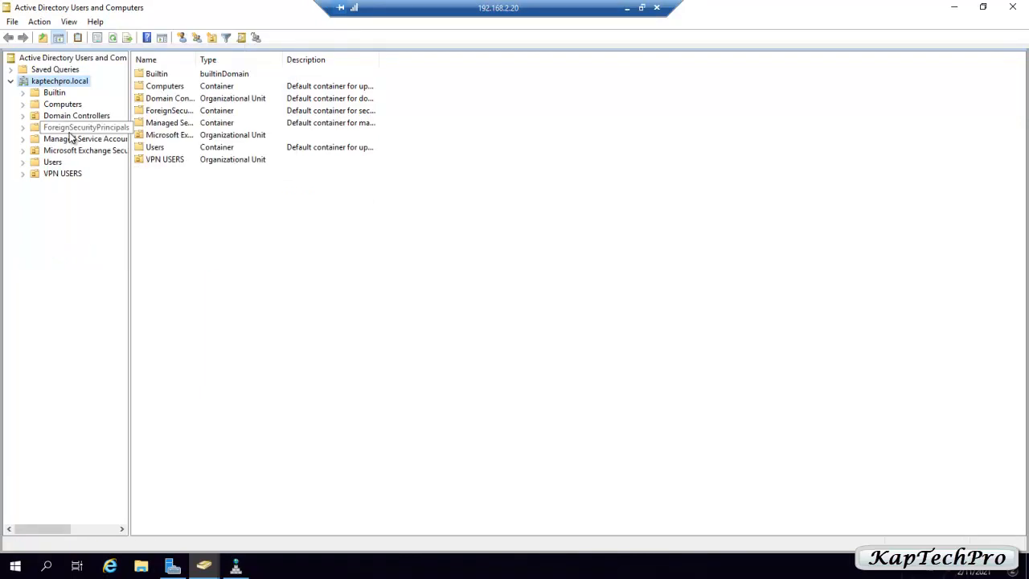